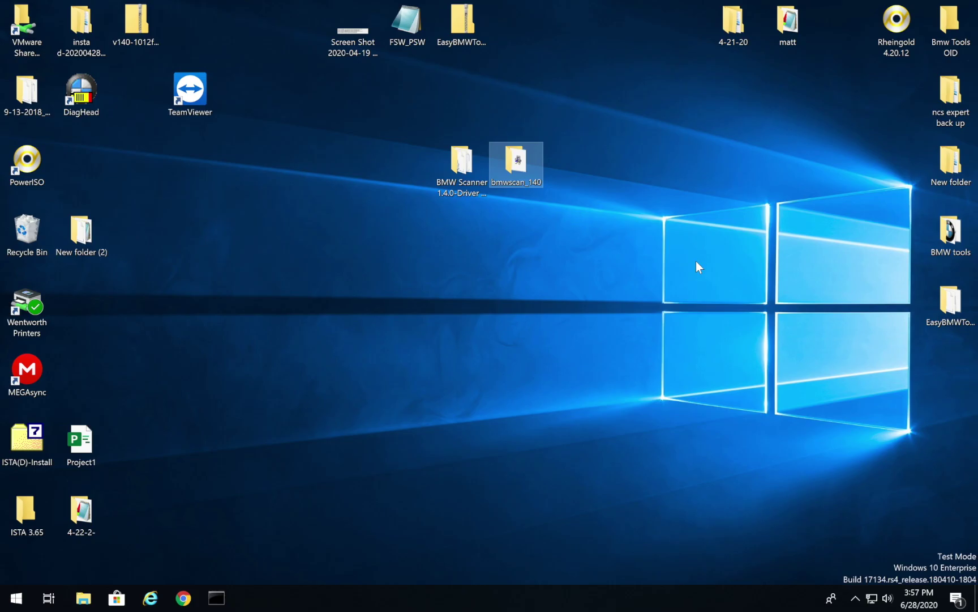
pyautogui.click(655, 221)
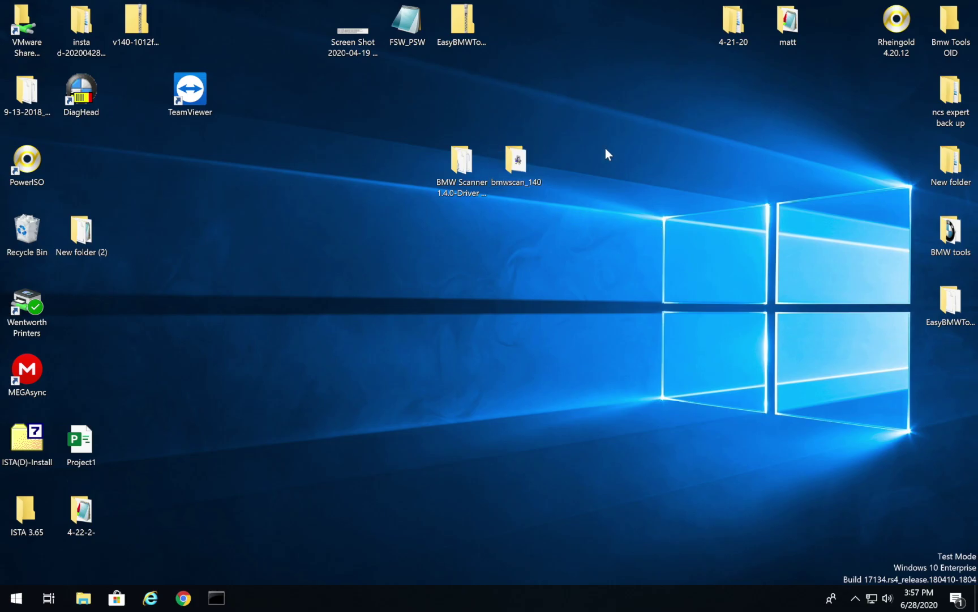
pyautogui.moveTo(593, 158); pyautogui.dragTo(398, 153)
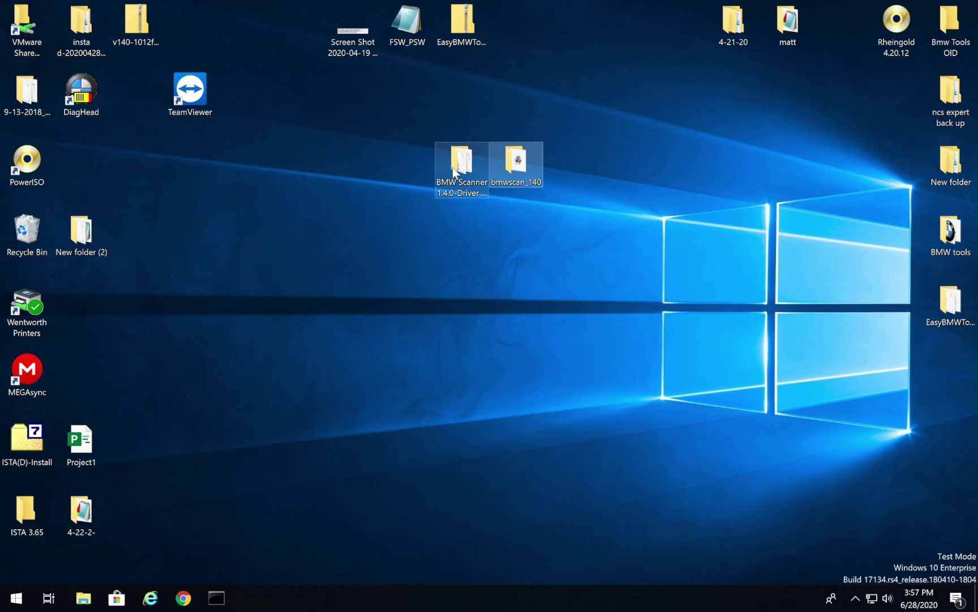
pyautogui.click(534, 158)
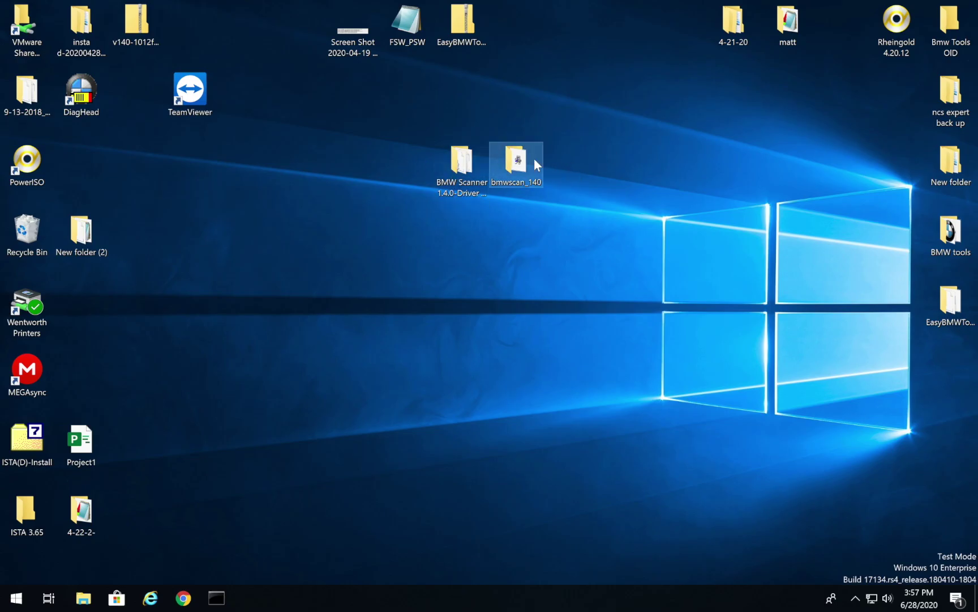
pyautogui.click(703, 273)
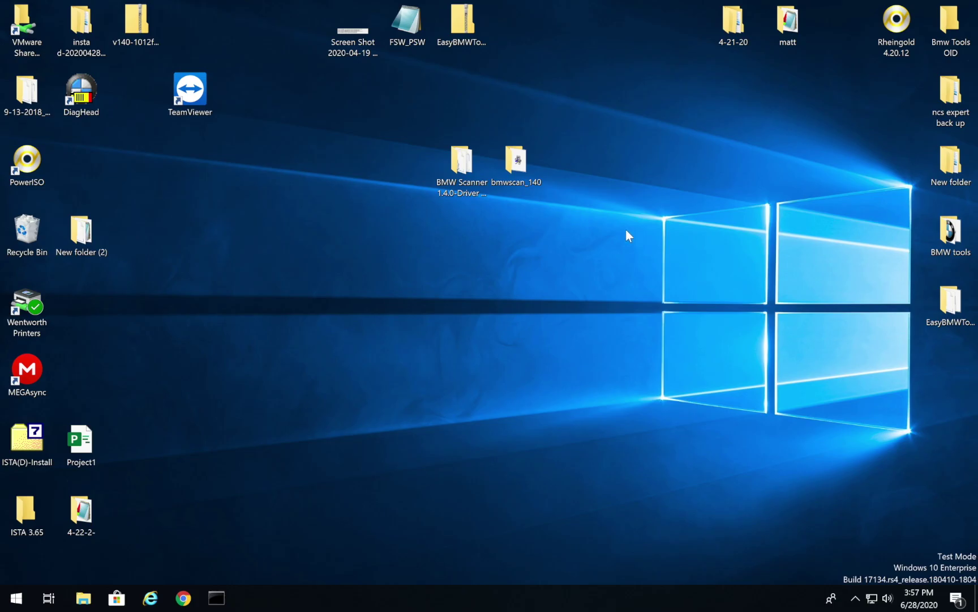
# - Run the BMW Scanner v140 Install application from the bmwscan_140 desktop folder and allow it to make changes to the device
pyautogui.doubleClick(525, 159)
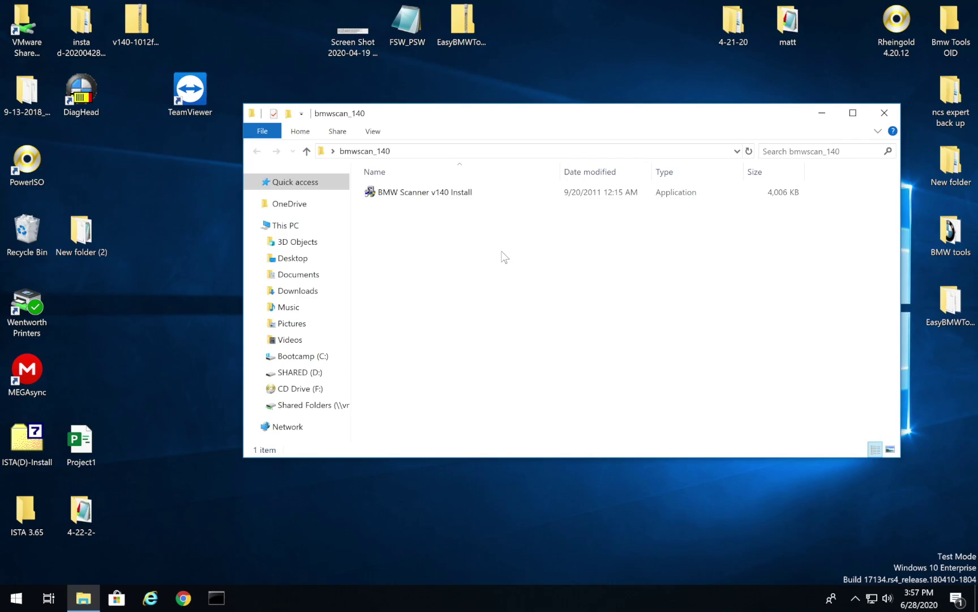
pyautogui.rightClick(428, 192)
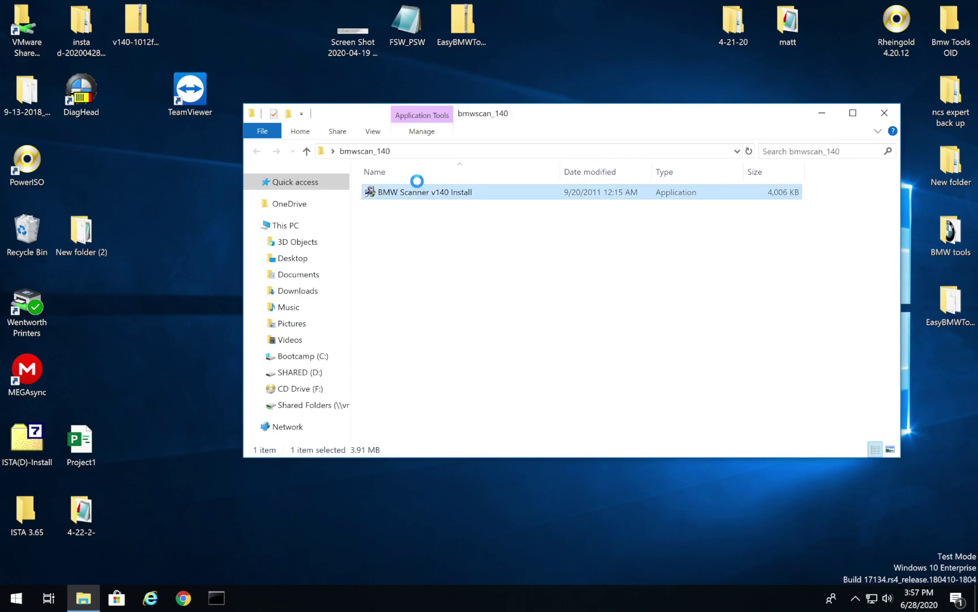
pyautogui.click(507, 217)
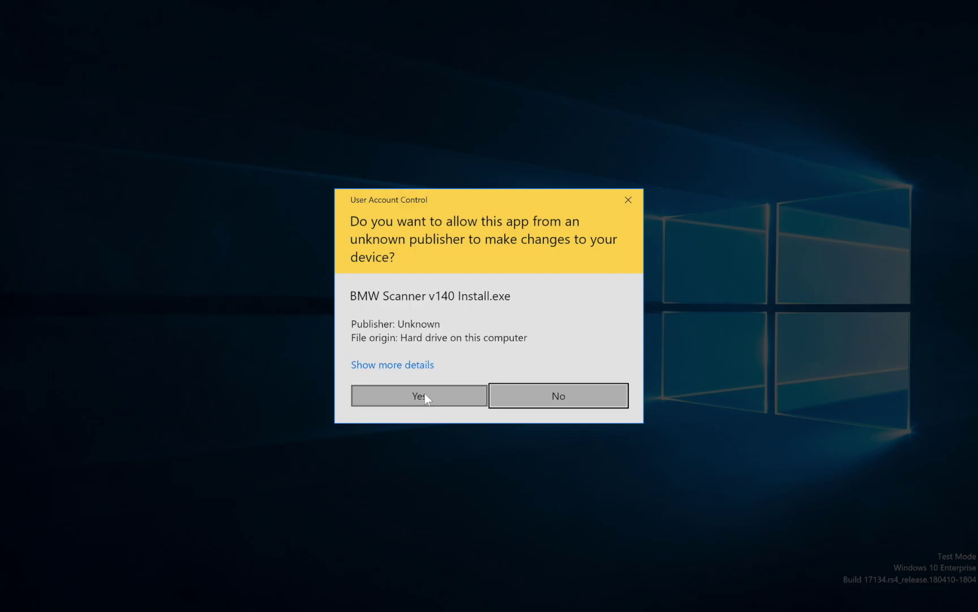
pyautogui.click(425, 393)
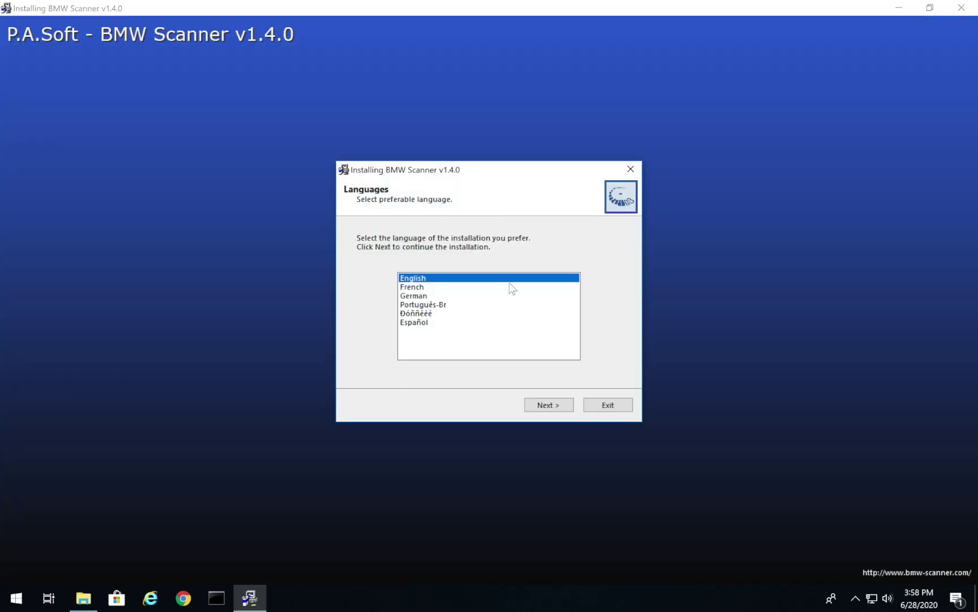
# - Install BMW Scanner v1.4.0 in English to the default BMWScan140 folder with a desktop shortcut, and launch it from that shortcut
pyautogui.click(546, 404)
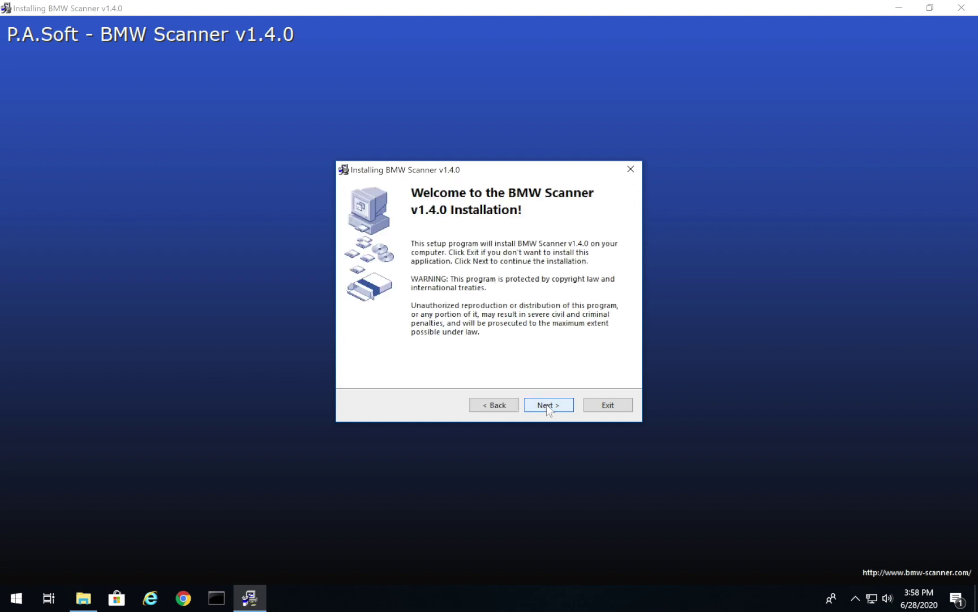
pyautogui.click(547, 405)
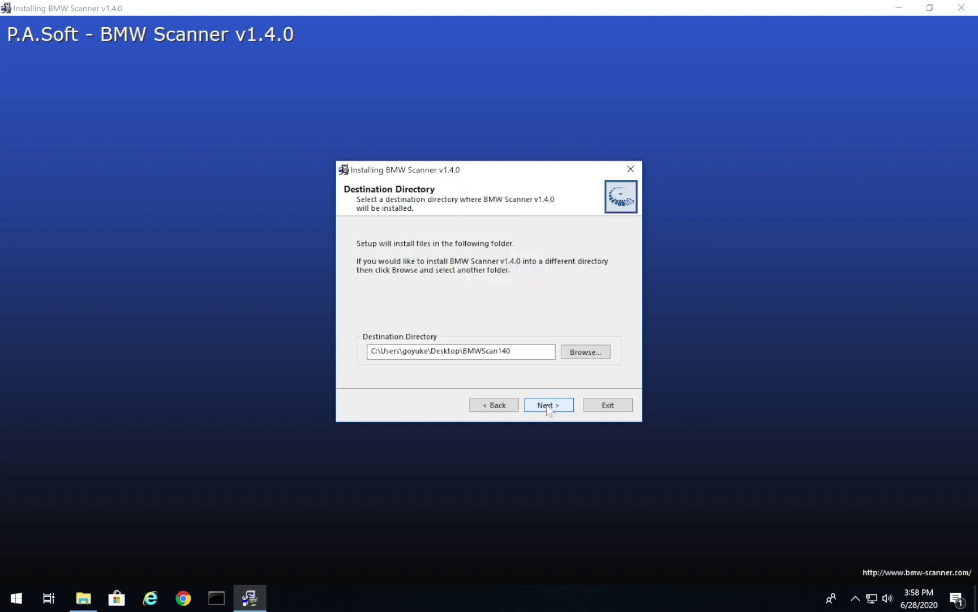
pyautogui.click(547, 404)
pyautogui.click(422, 316)
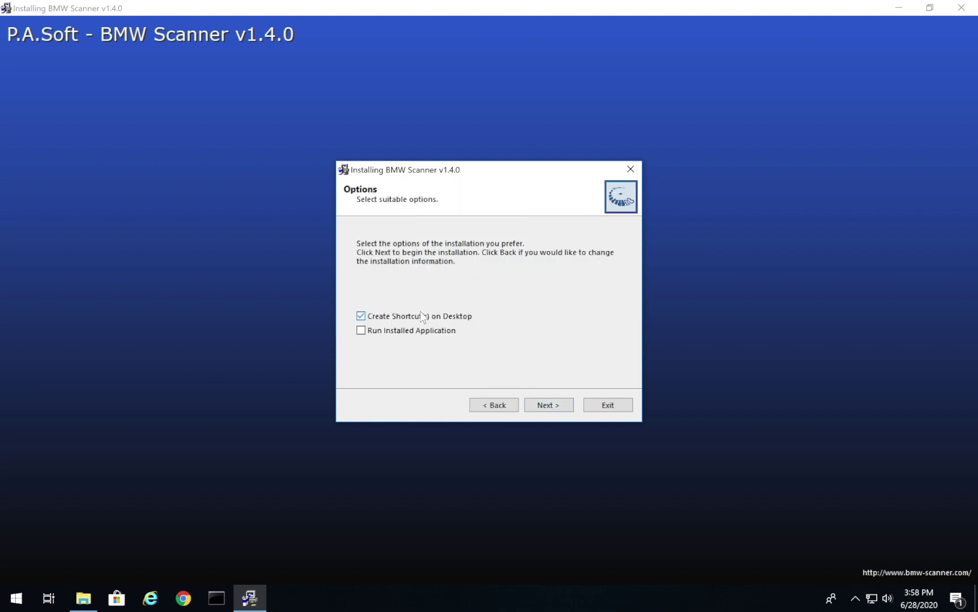
pyautogui.click(546, 404)
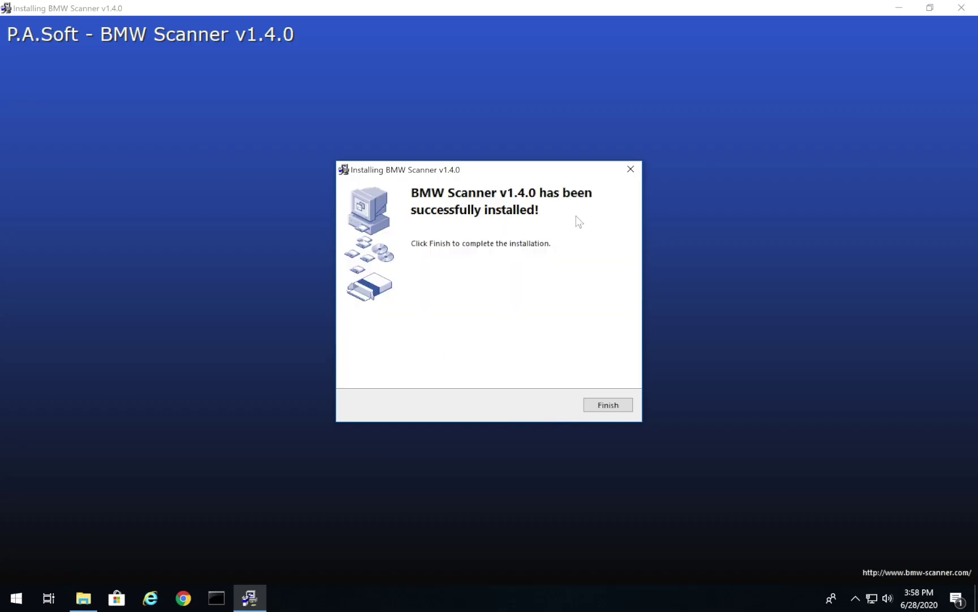
pyautogui.click(607, 405)
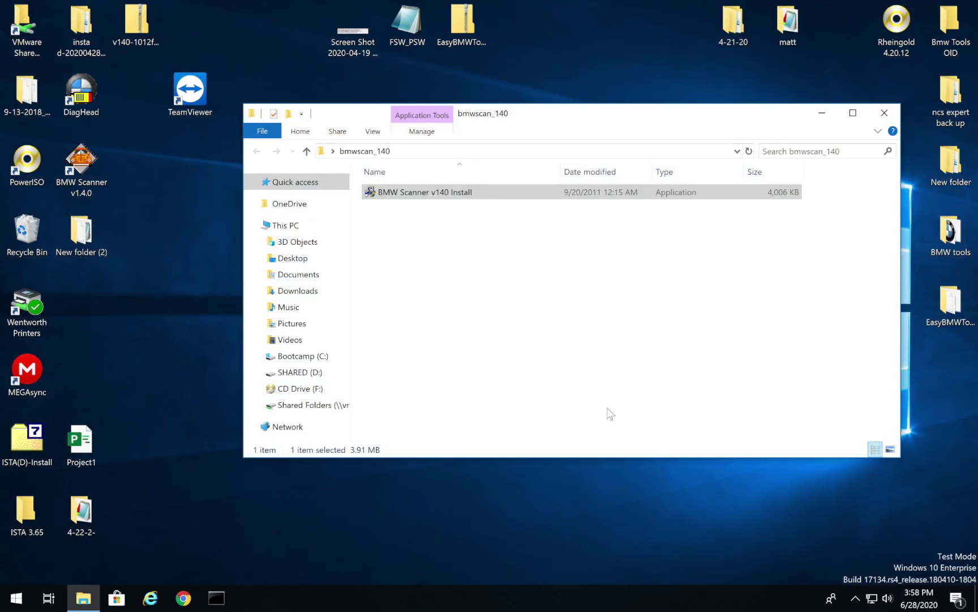
pyautogui.click(85, 180)
pyautogui.doubleClick(85, 180)
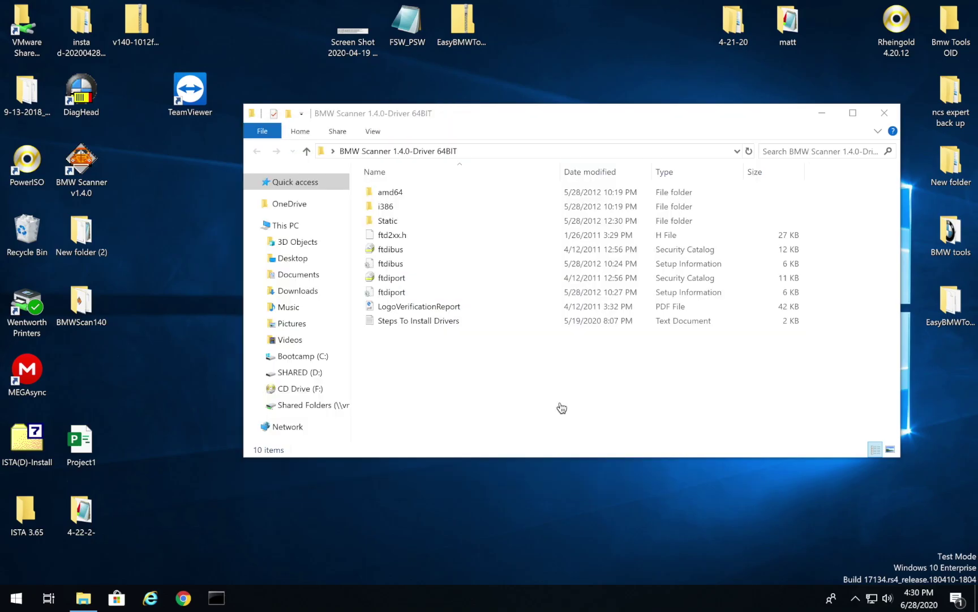
# - Close and reopen the BMW Scanner 1.4.0-Driver 64BIT folder and connect the PASOFT BMW Scanner V14x to Windows
pyautogui.moveTo(644, 115); pyautogui.dragTo(594, 101)
pyautogui.click(834, 101)
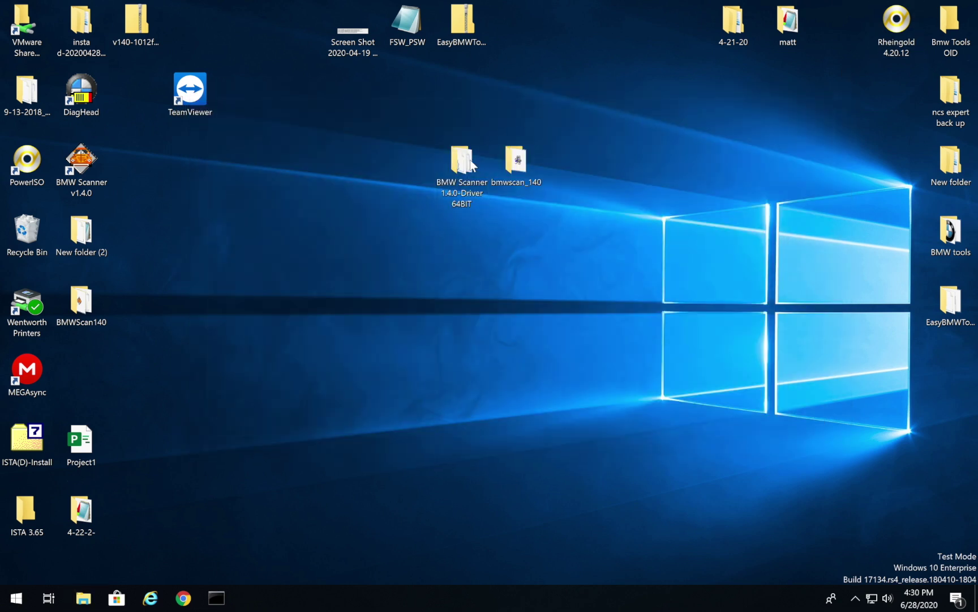
pyautogui.doubleClick(452, 167)
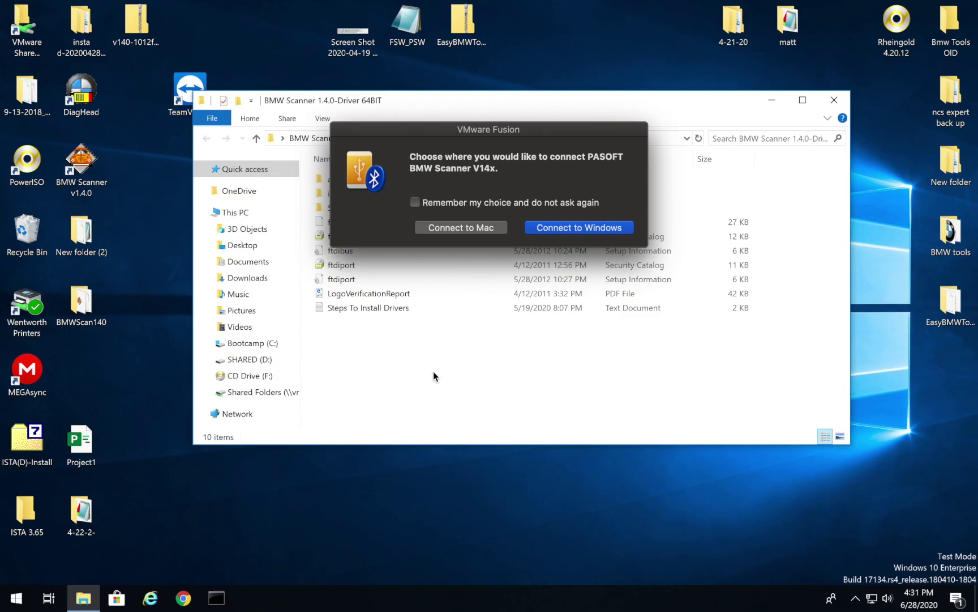
pyautogui.click(577, 229)
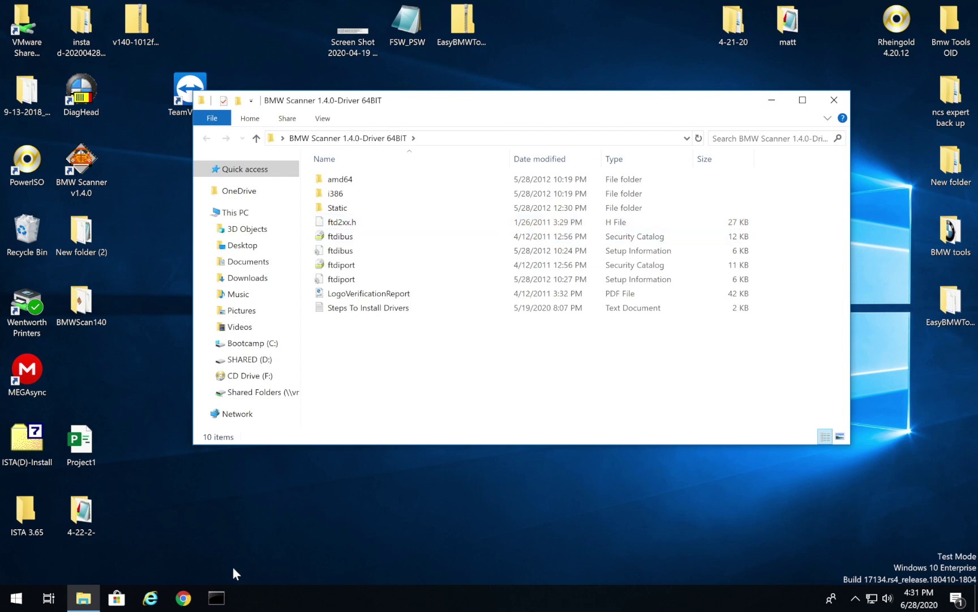
# - Run Command Prompt as administrator and approve the elevation request
pyautogui.moveTo(215, 609)
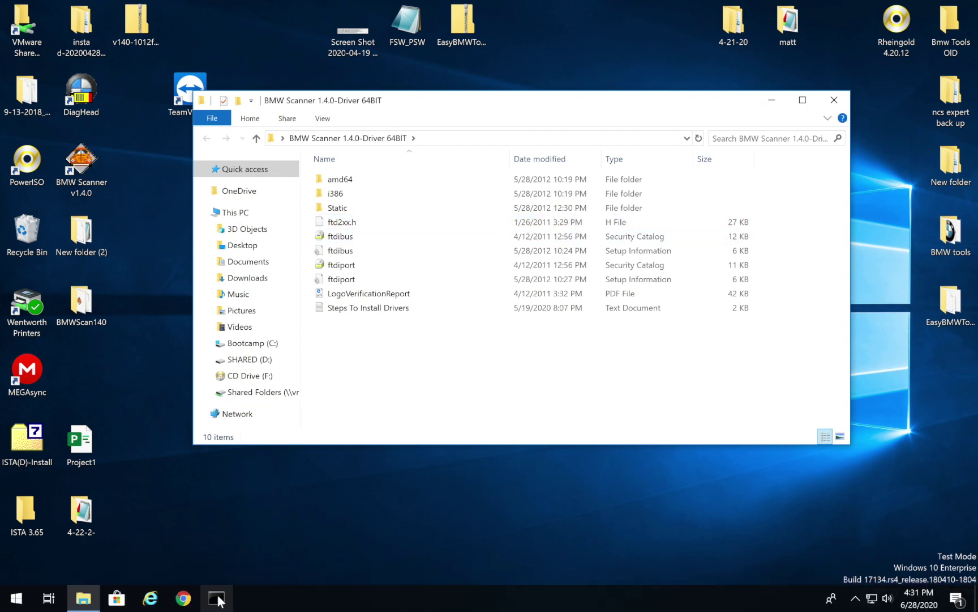
pyautogui.rightClick(217, 599)
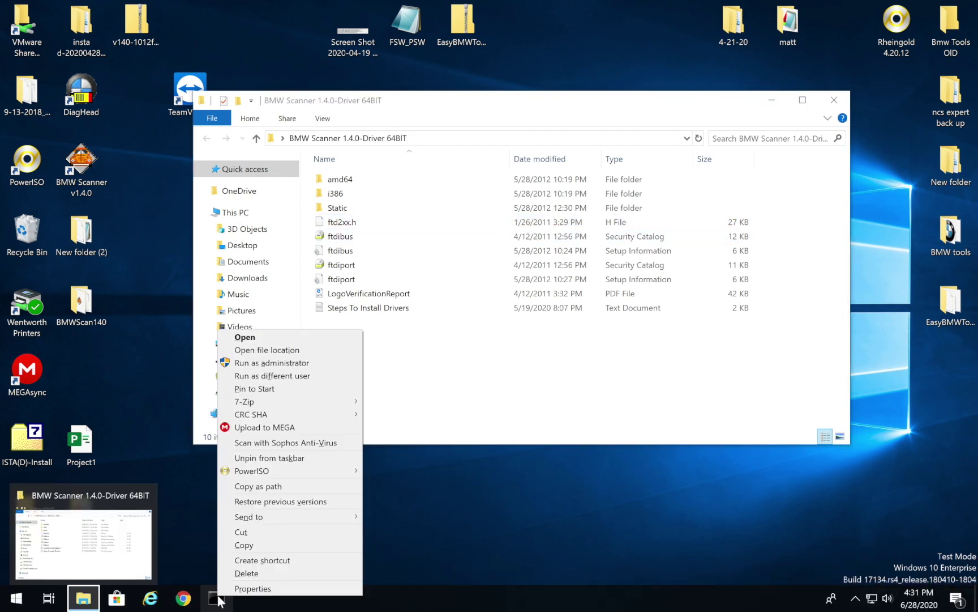
pyautogui.click(298, 358)
pyautogui.click(446, 384)
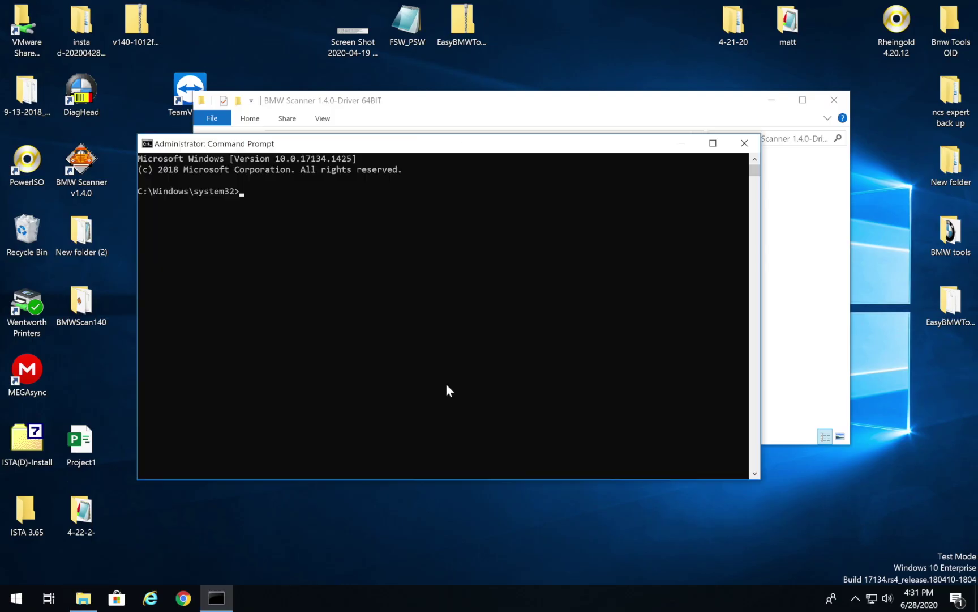
# - Select the command "bcdedit /set testsigning on" in the Steps To Install Drivers text file and close the Command Prompt
pyautogui.doubleClick(796, 283)
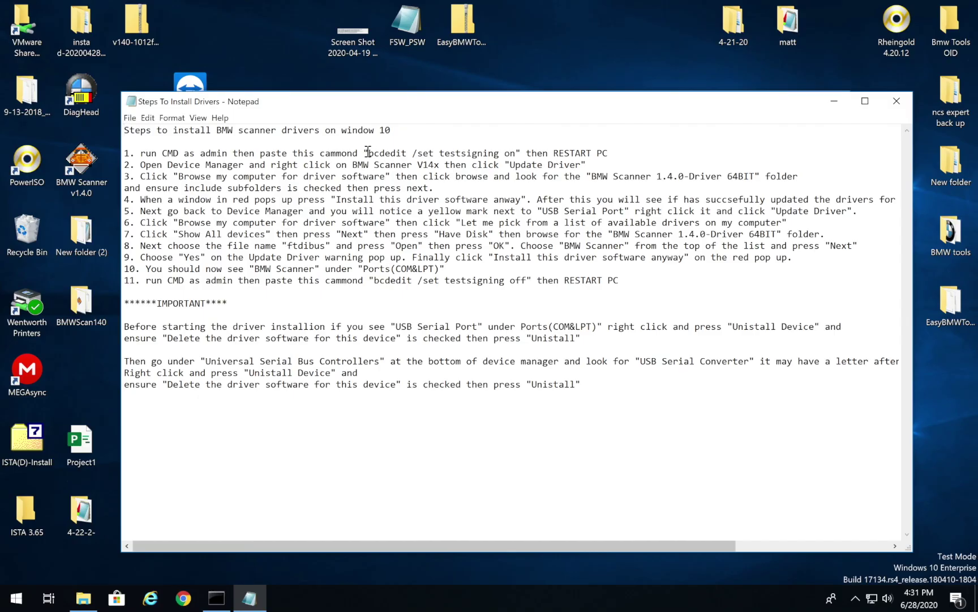
pyautogui.click(369, 152)
pyautogui.keyDown('shift'); pyautogui.click(518, 153); pyautogui.keyUp('shift')
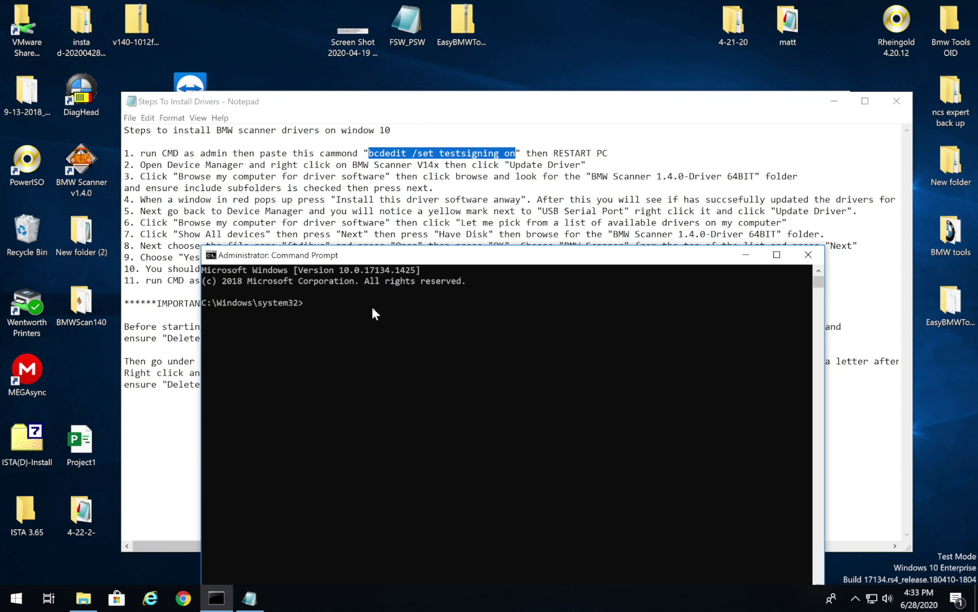
pyautogui.click(940, 561)
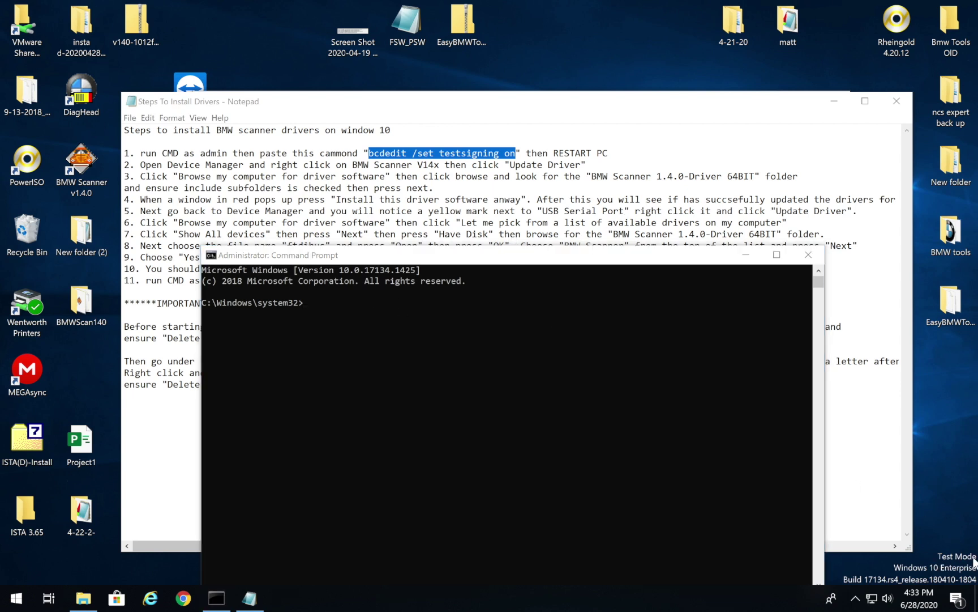
pyautogui.click(808, 256)
# - Search Windows for "dev" and open Device Manager
pyautogui.click(3, 605)
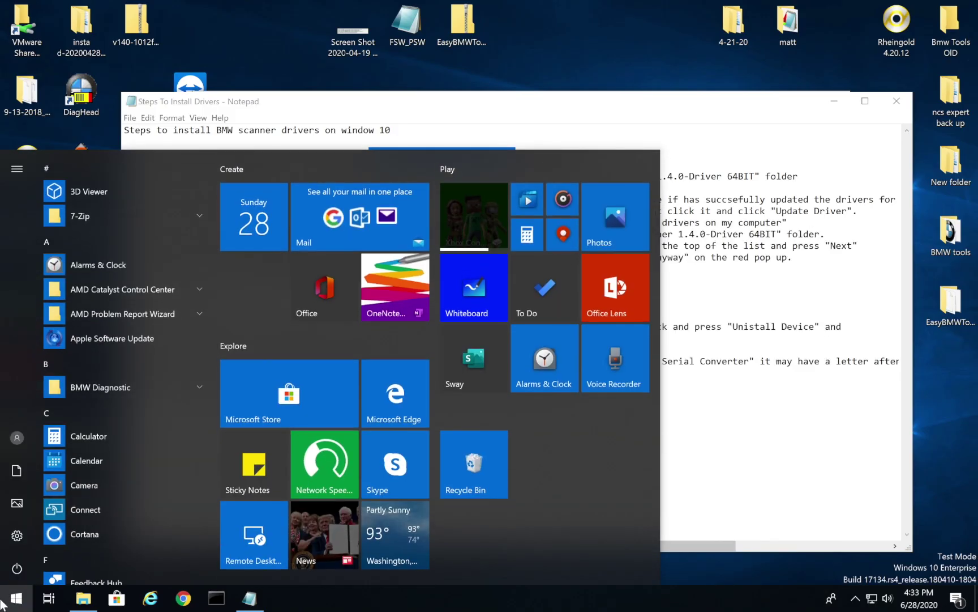
pyautogui.click(3, 605)
pyautogui.click(3, 605)
pyautogui.write('dev')
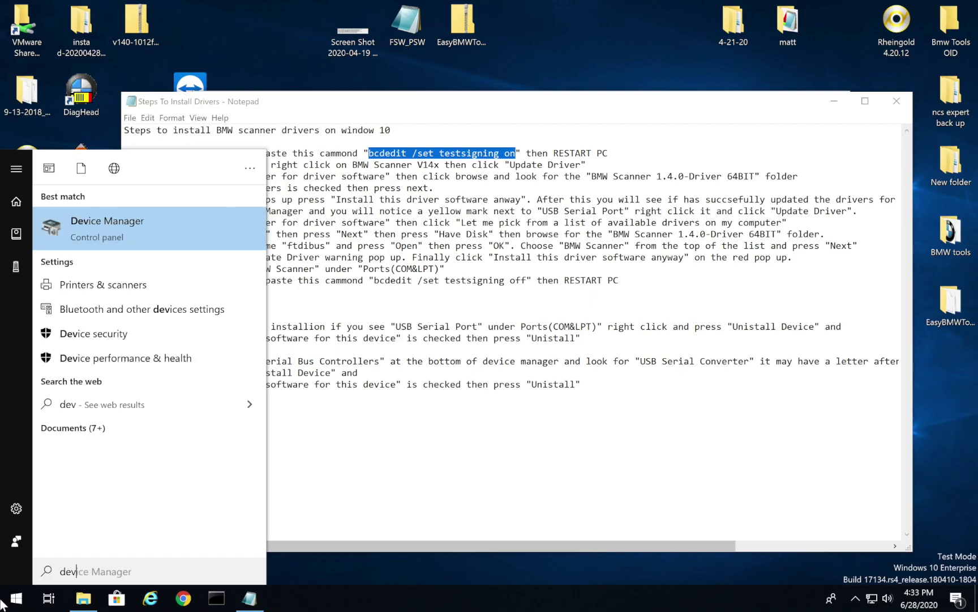
pyautogui.press('Return')
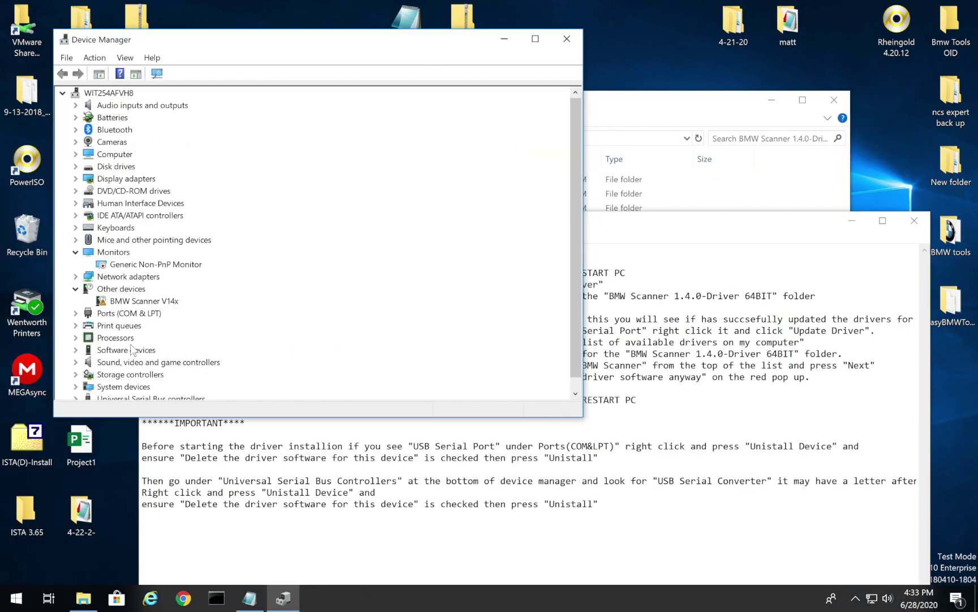
# - Locate BMW Scanner V14x under Other devices and expand Ports (COM & LPT) to check for a USB Serial Port
pyautogui.click(136, 303)
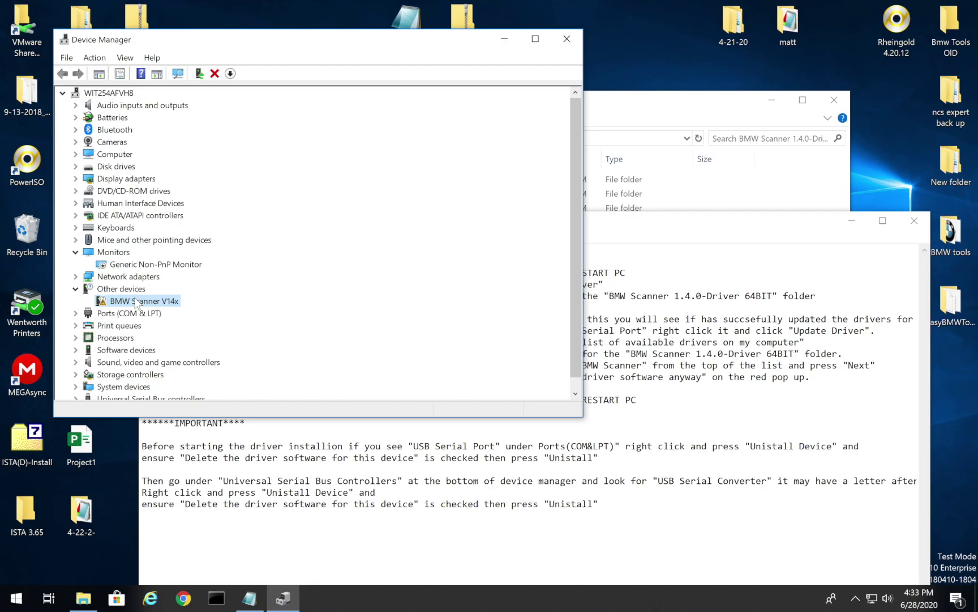
pyautogui.scroll(-1, 134, 299)
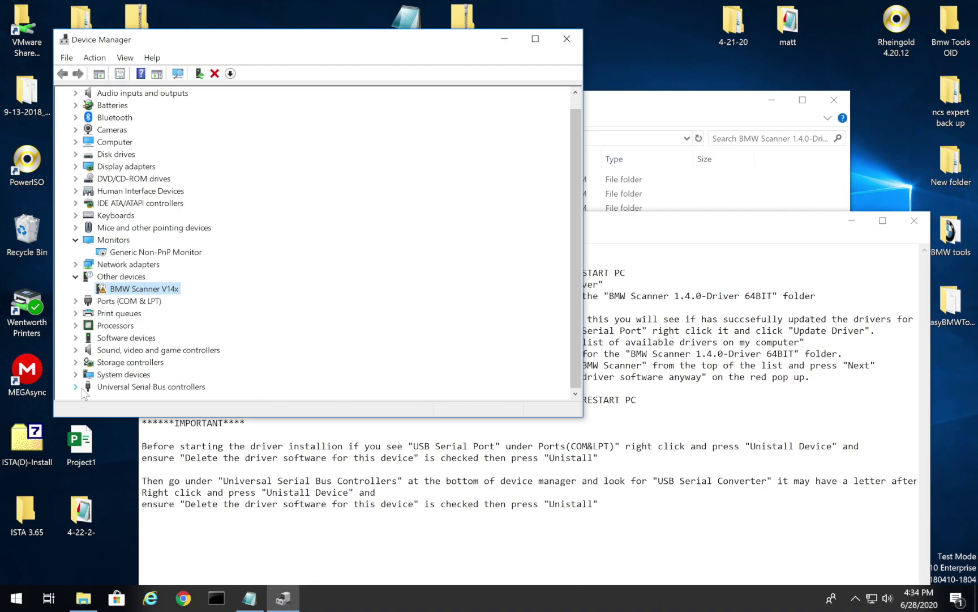
pyautogui.click(75, 300)
pyautogui.scroll(-1, 146, 326)
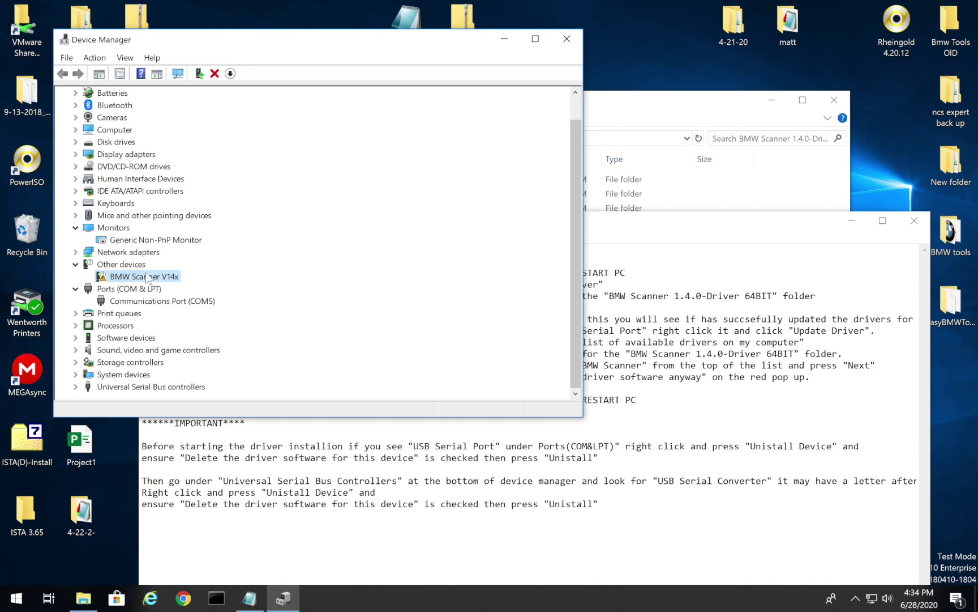
pyautogui.rightClick(145, 274)
pyautogui.click(201, 309)
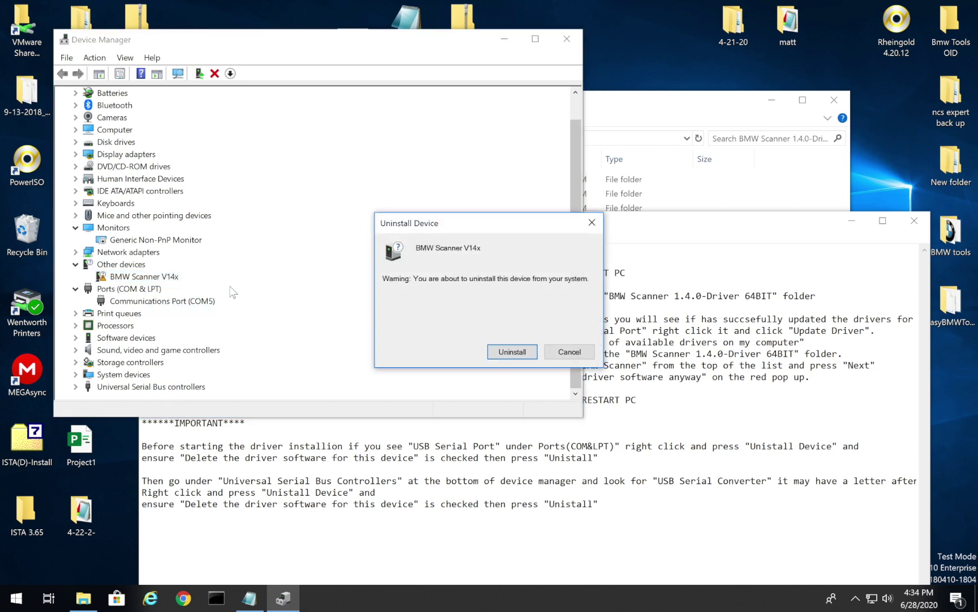
pyautogui.click(578, 350)
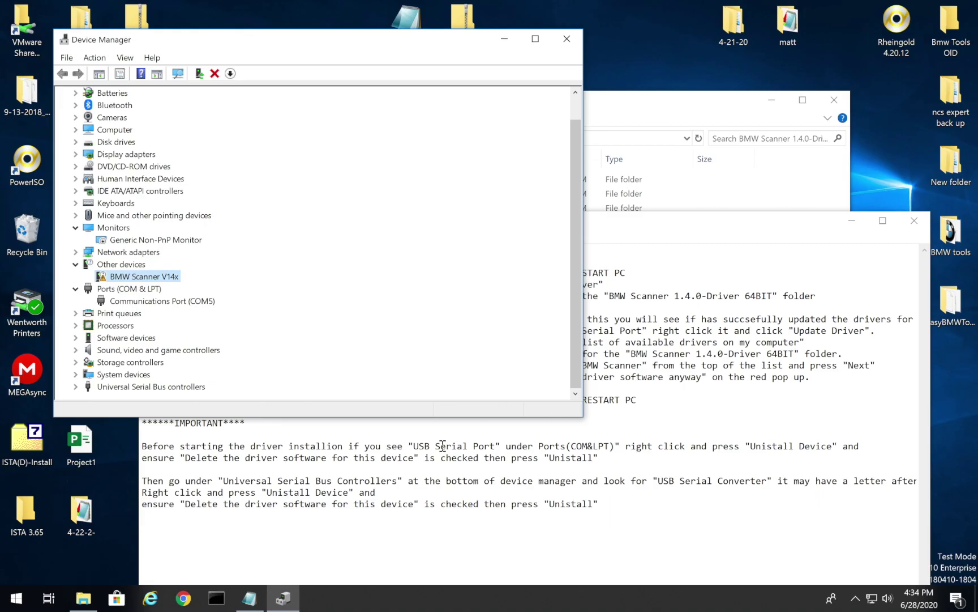
# - Read the driver notes on the USB Serial Converter and expand Universal Serial Bus controllers to check for it
pyautogui.hscroll(3, 443, 445)
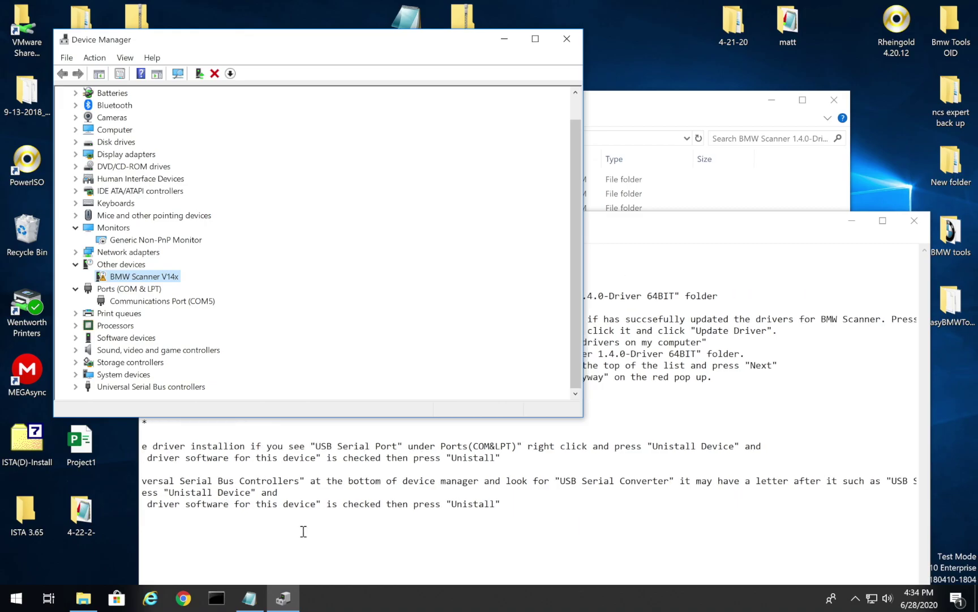
pyautogui.hscroll(-3, 303, 531)
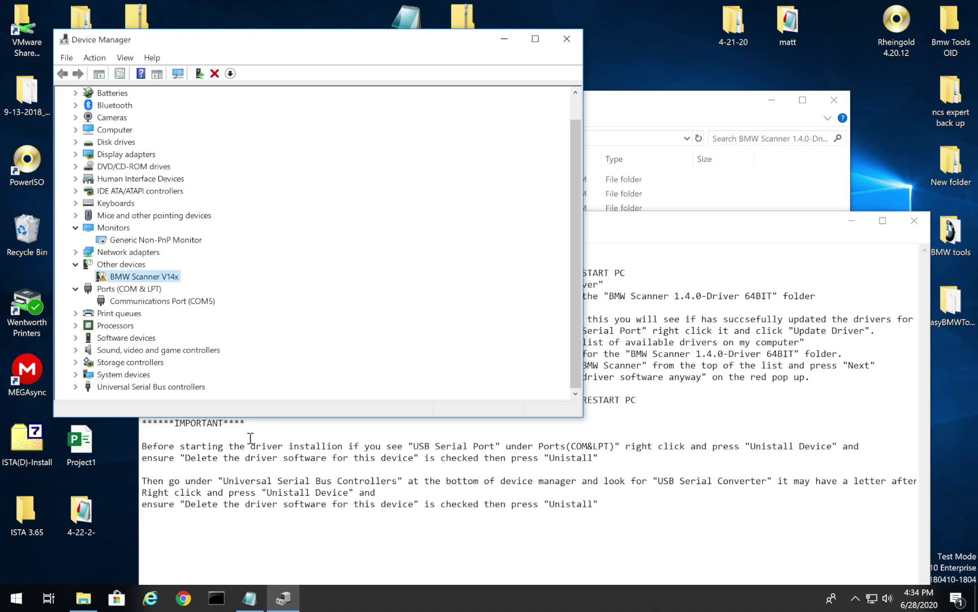
pyautogui.click(75, 387)
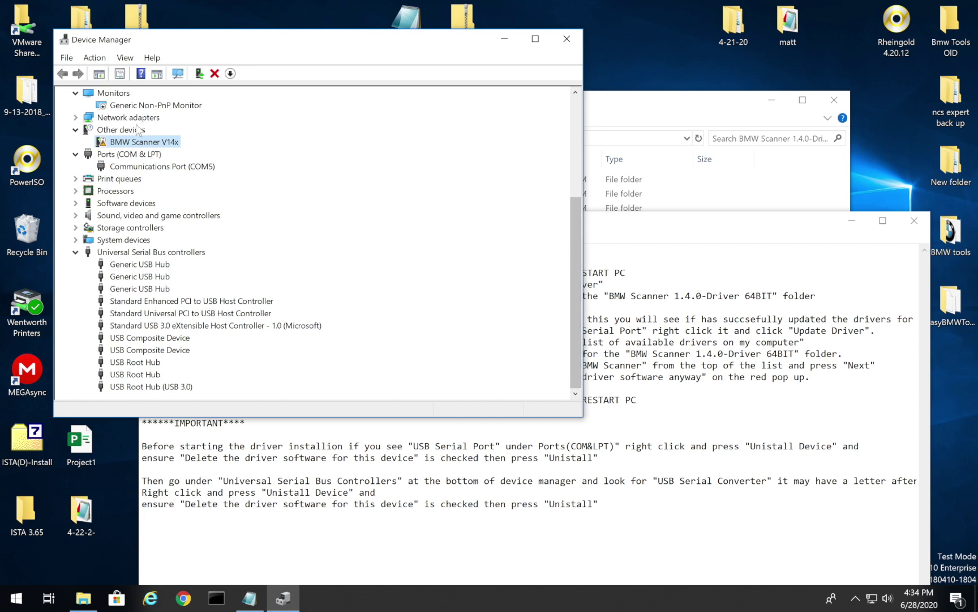
# - Update the BMW Scanner V14x driver from the BMW Scanner 1.4.0-Driver 64BIT folder including subfolders, installing the unverified driver software anyway
pyautogui.rightClick(158, 142)
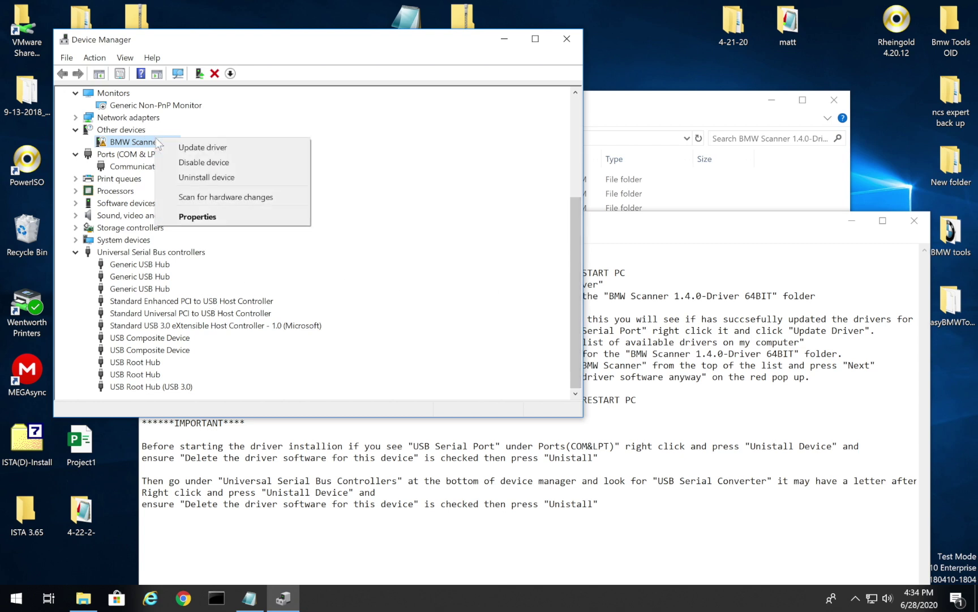
pyautogui.click(187, 146)
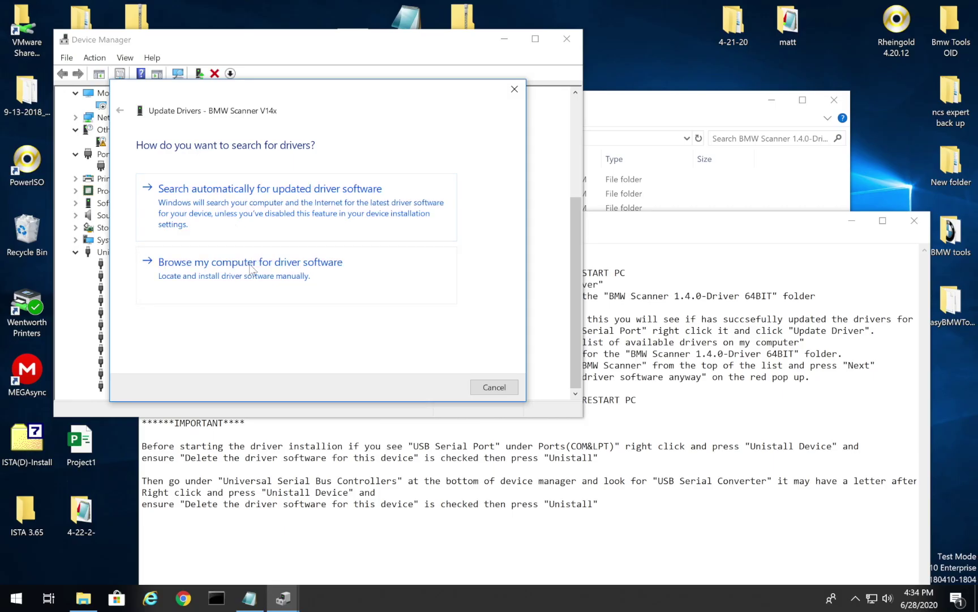
pyautogui.click(249, 266)
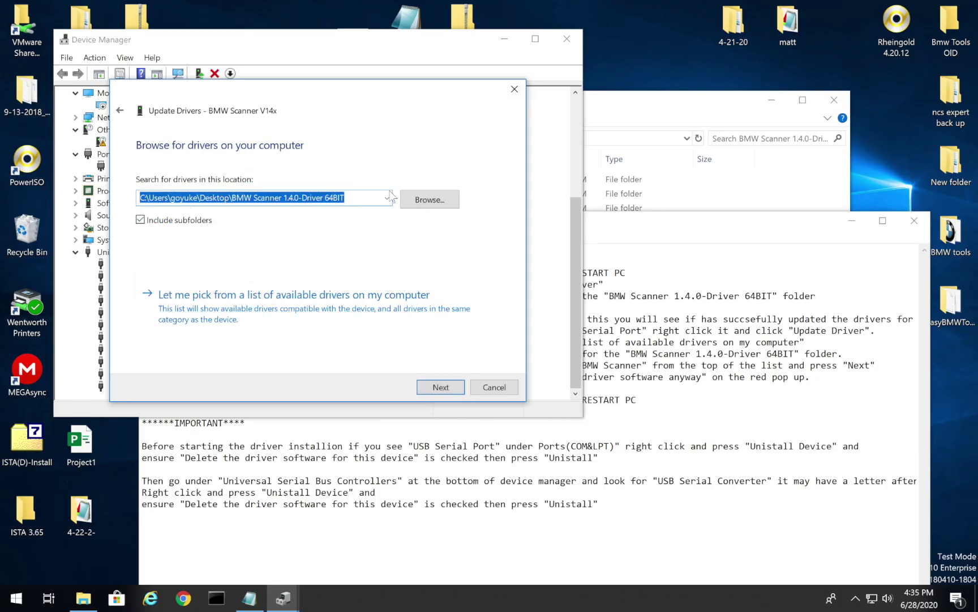
pyautogui.click(422, 200)
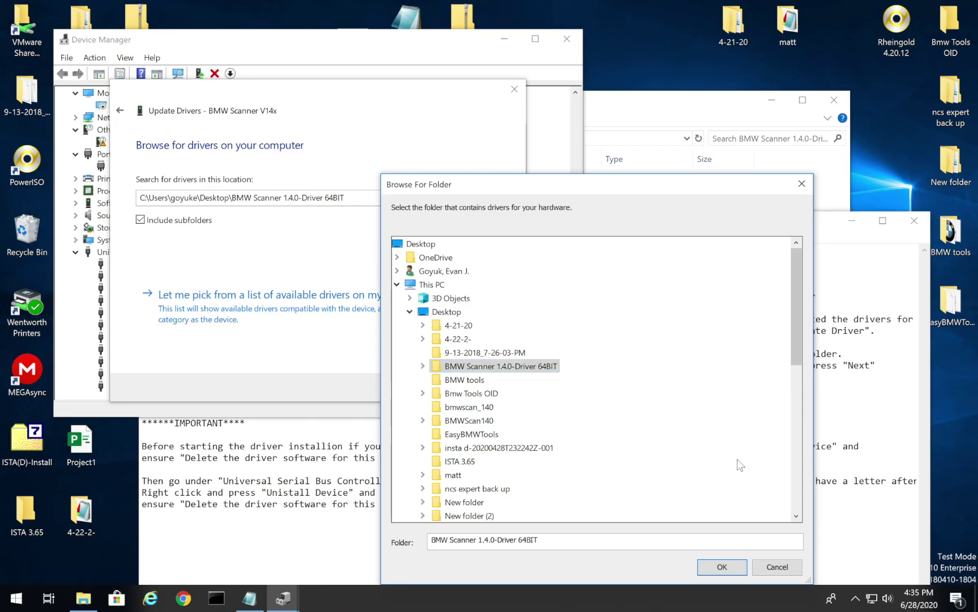
pyautogui.click(722, 566)
pyautogui.click(437, 387)
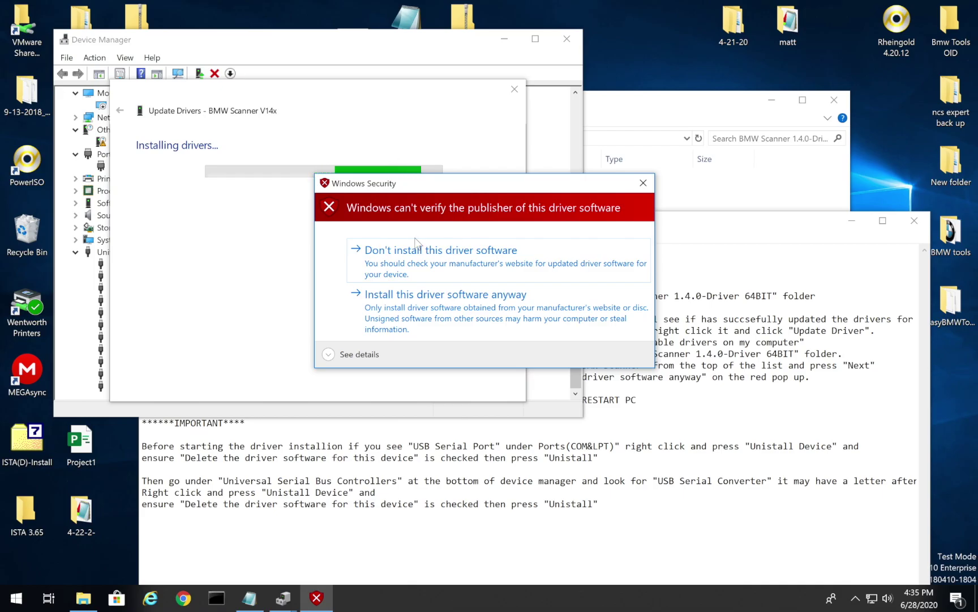
pyautogui.click(403, 299)
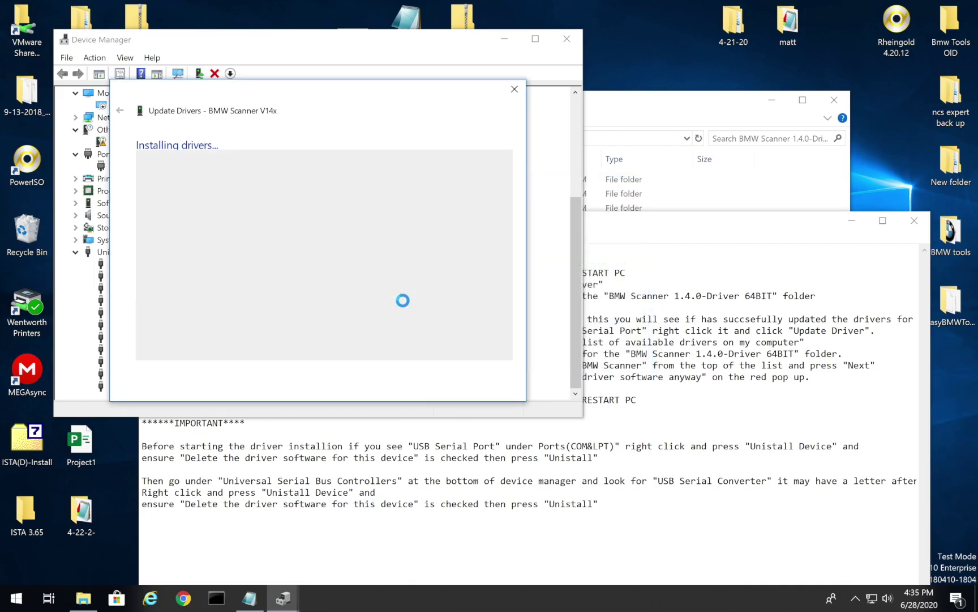
pyautogui.click(496, 388)
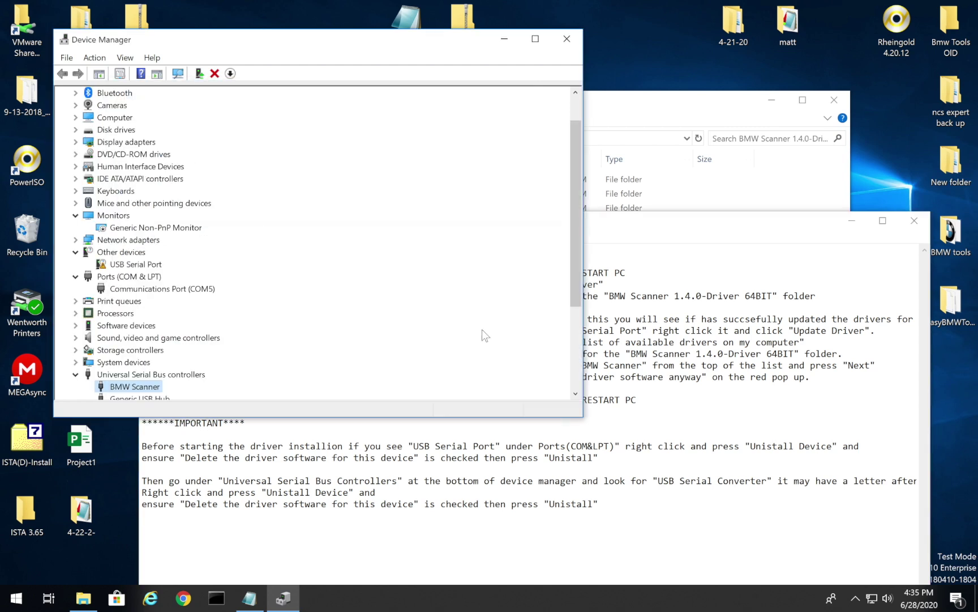
# - Start a manual driver update for the USB Serial Port under Other devices, picking from the available drivers with Show All Devices
pyautogui.click(140, 266)
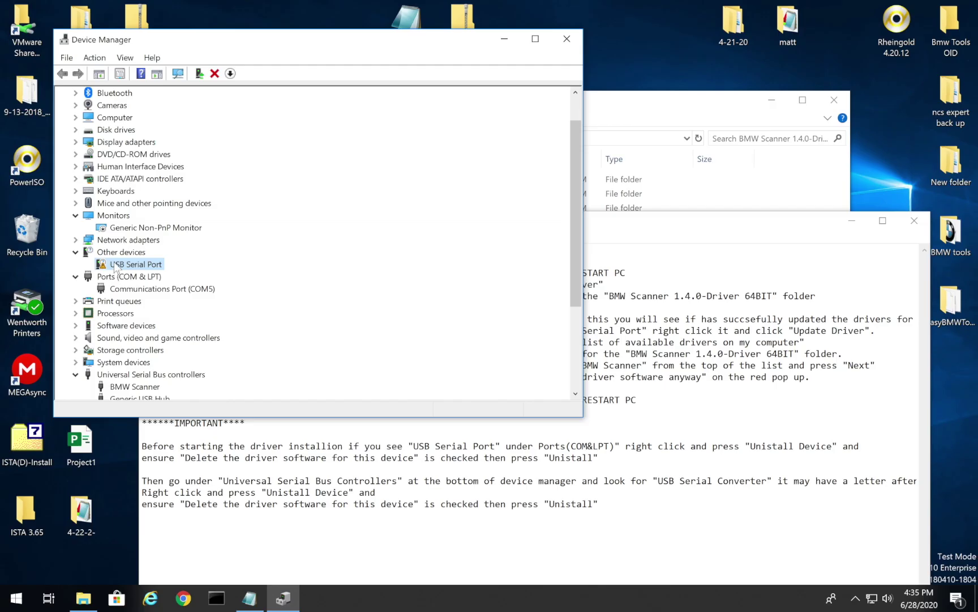
pyautogui.rightClick(115, 264)
pyautogui.click(160, 276)
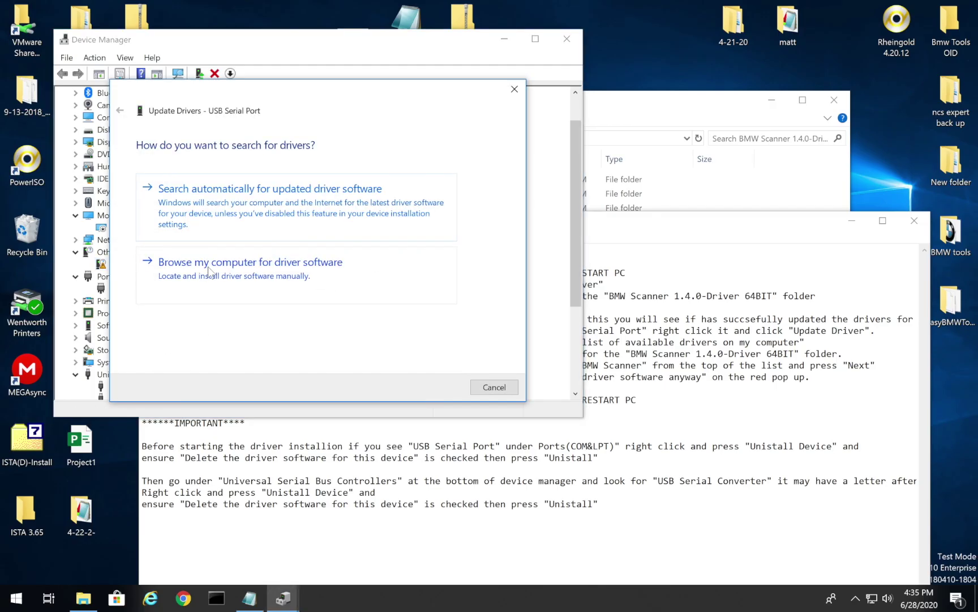
pyautogui.click(283, 278)
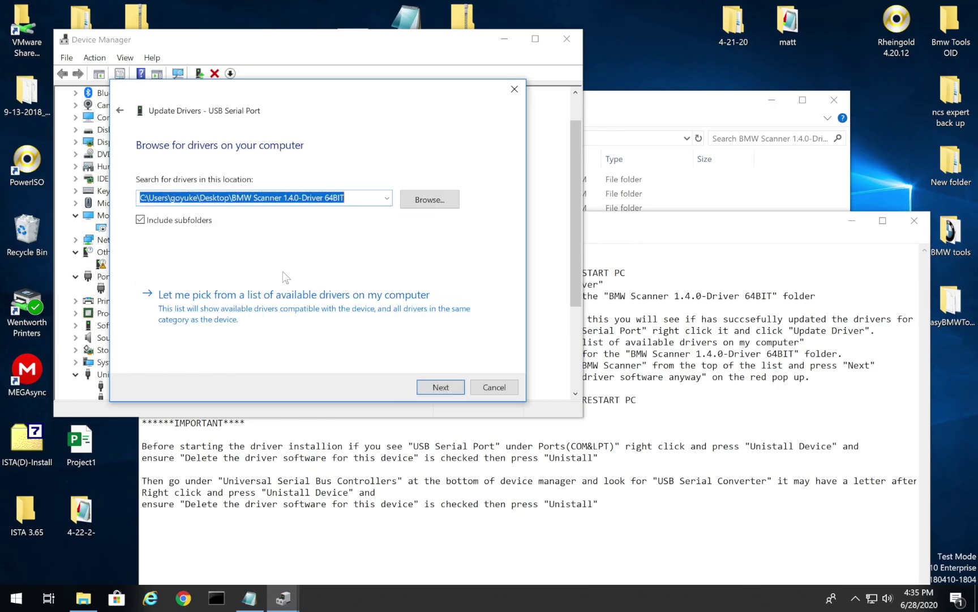
pyautogui.click(262, 314)
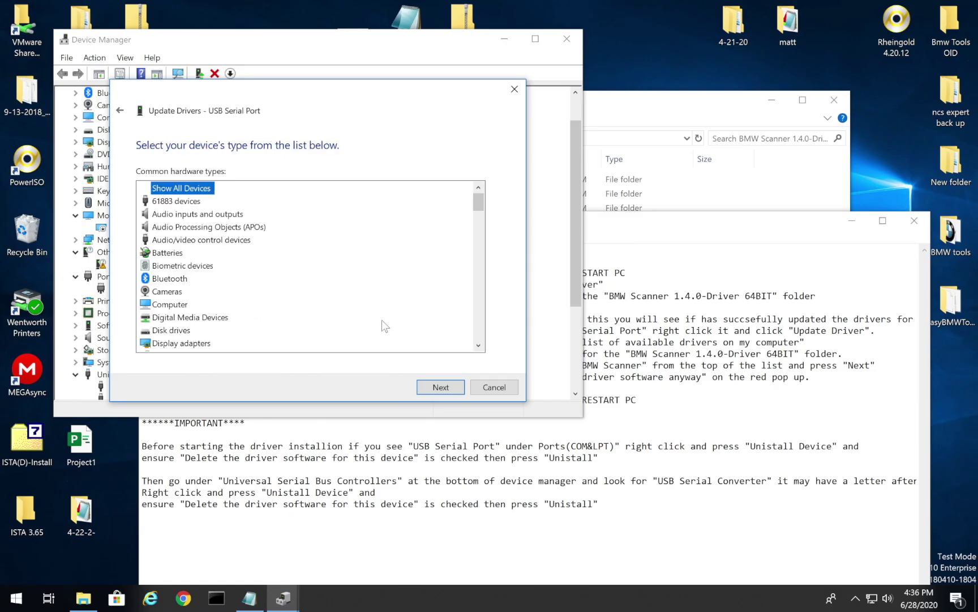
pyautogui.click(441, 387)
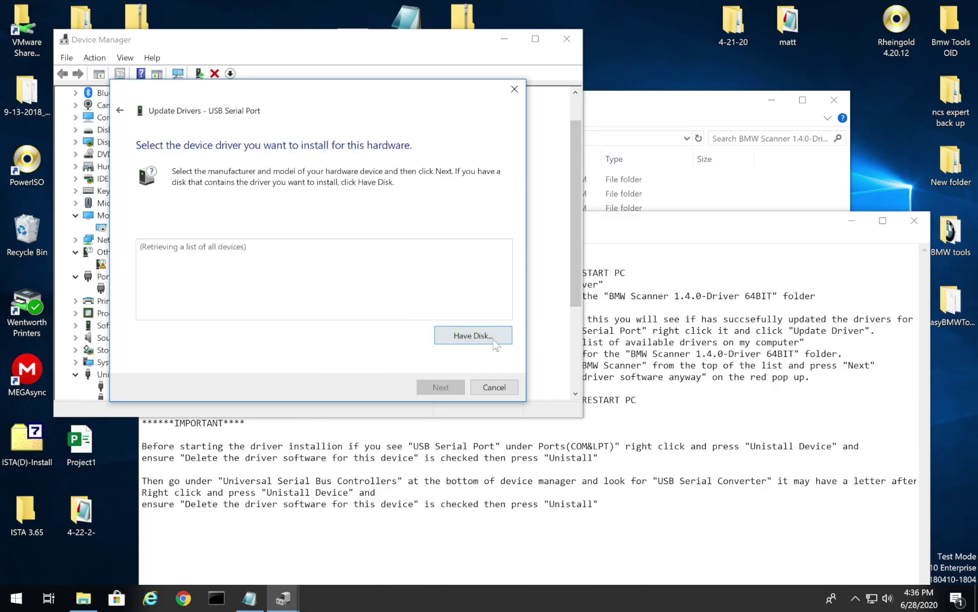
# - Load the ftdibus setup information file from the BMW Scanner 1.4.0-Driver 64BIT folder as the installation disk source
pyautogui.click(476, 338)
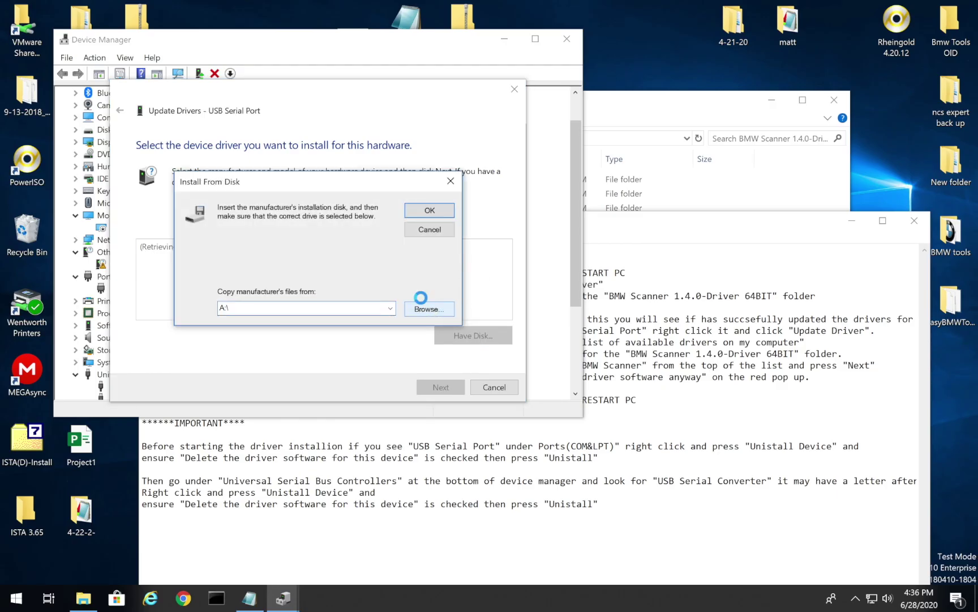
pyautogui.click(426, 310)
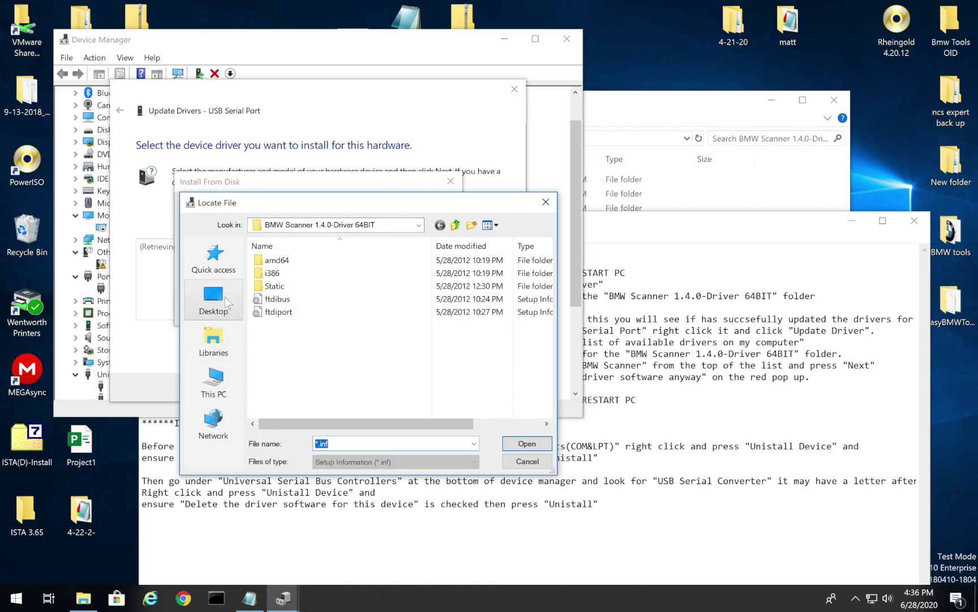
pyautogui.click(286, 299)
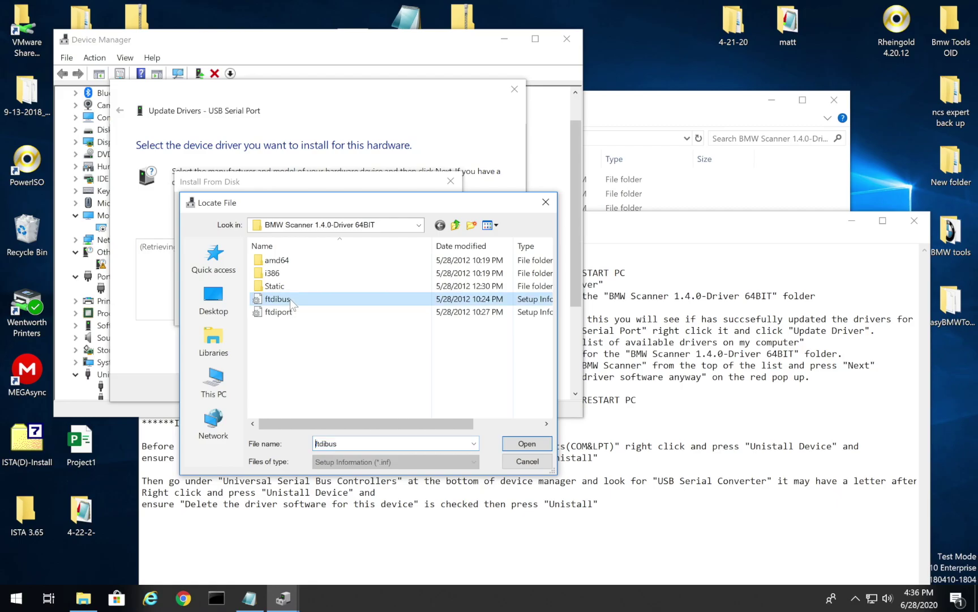
pyautogui.click(527, 444)
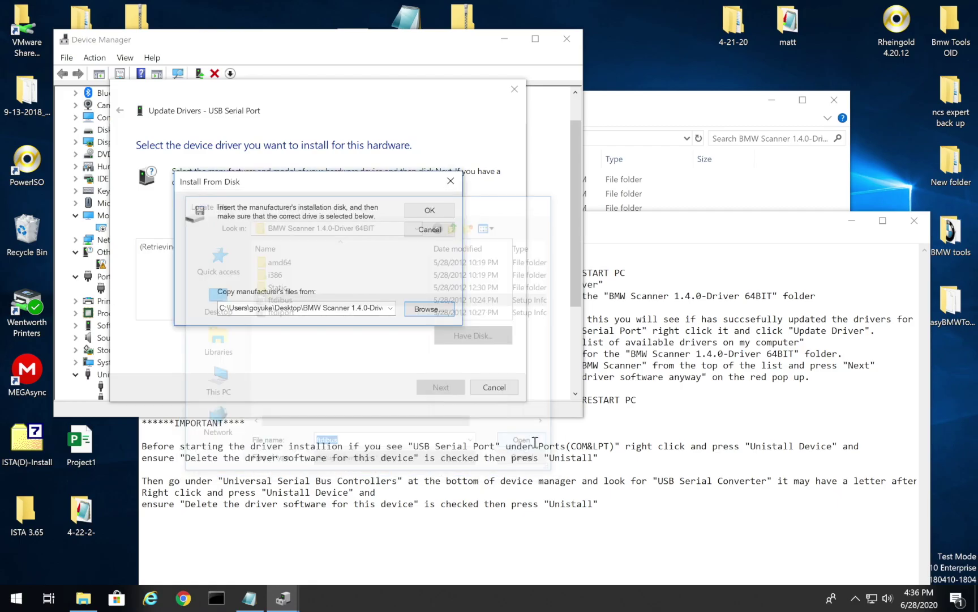
pyautogui.click(433, 211)
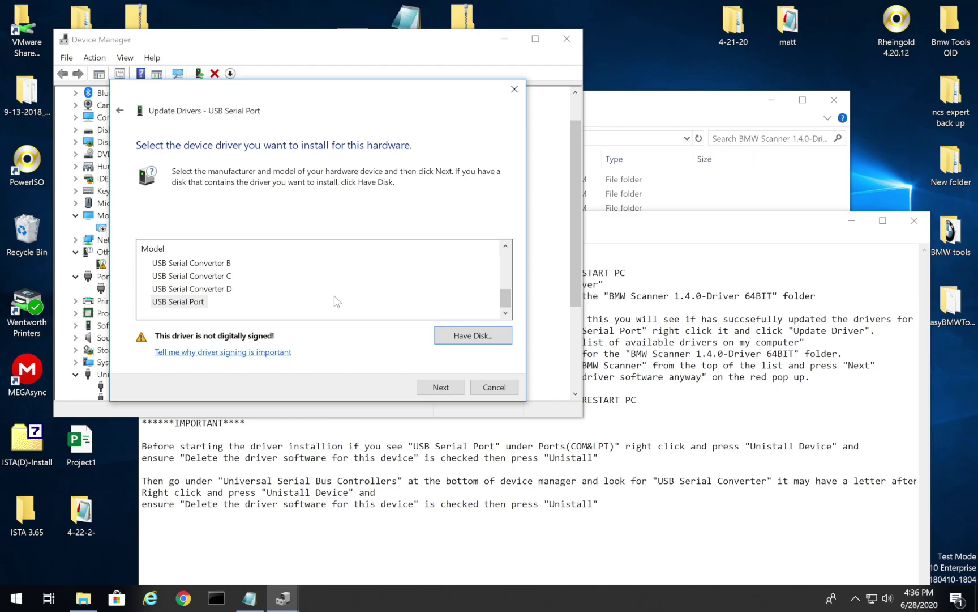
# - Install the first BMW Scanner model for the USB Serial Port, accepting the compatibility warning and the unverified publisher
pyautogui.scroll(5, 335, 301)
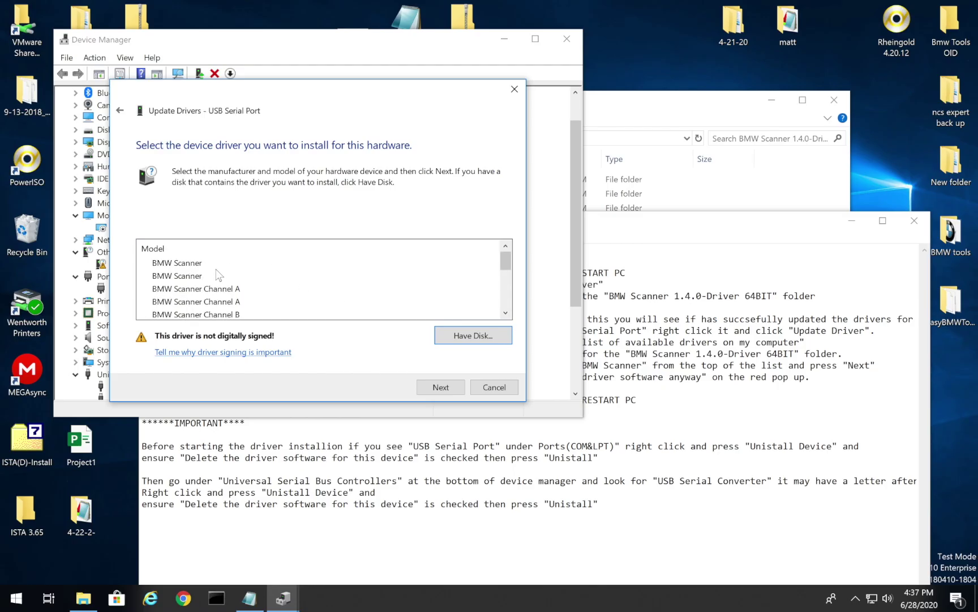
pyautogui.click(209, 269)
pyautogui.click(196, 264)
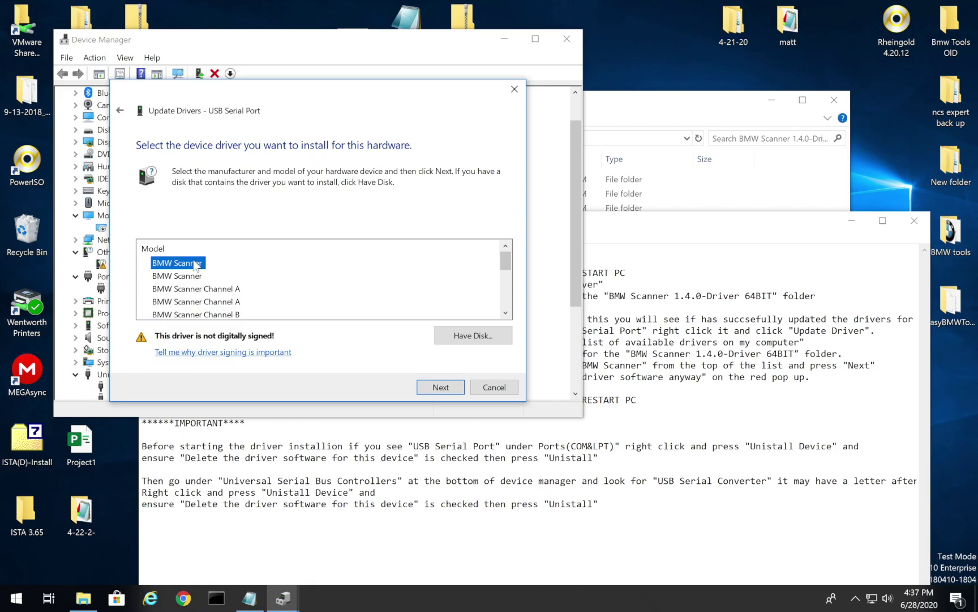
pyautogui.click(442, 388)
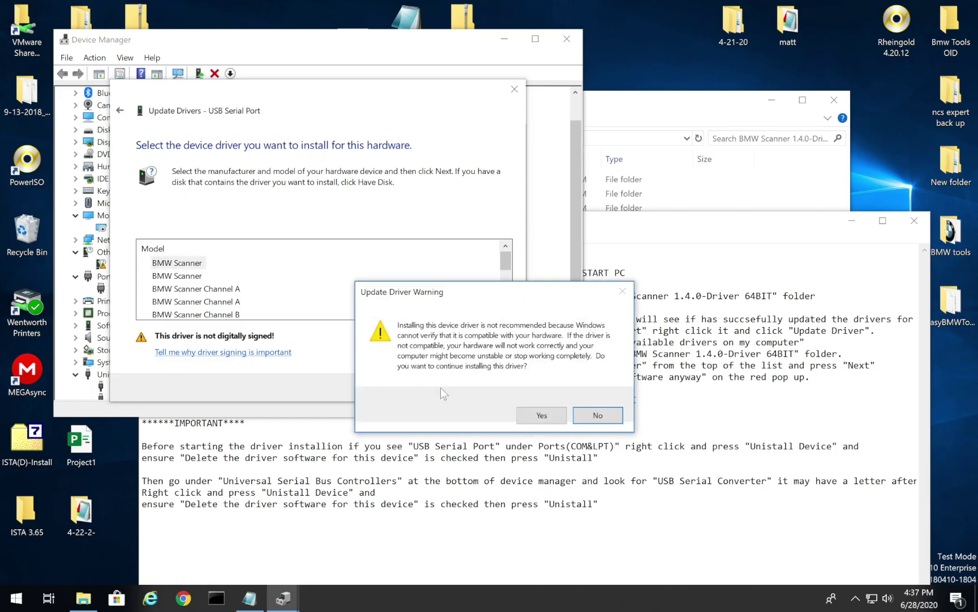
pyautogui.click(543, 416)
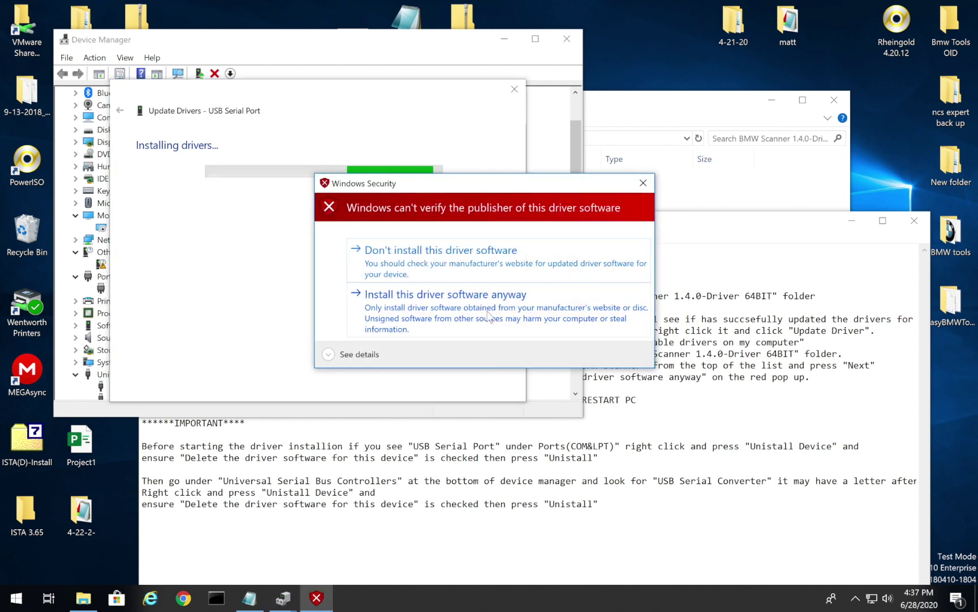
pyautogui.click(488, 315)
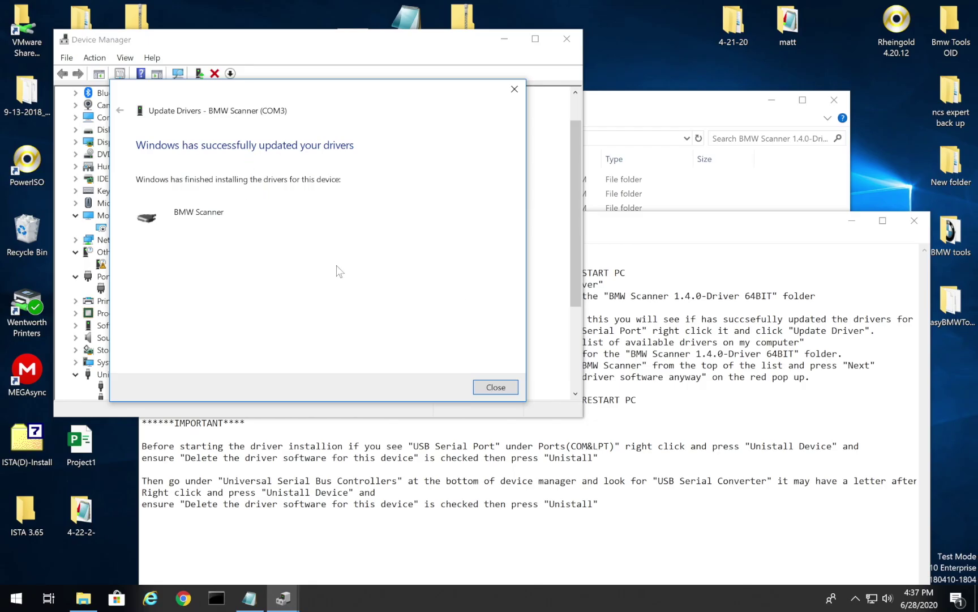
pyautogui.click(496, 387)
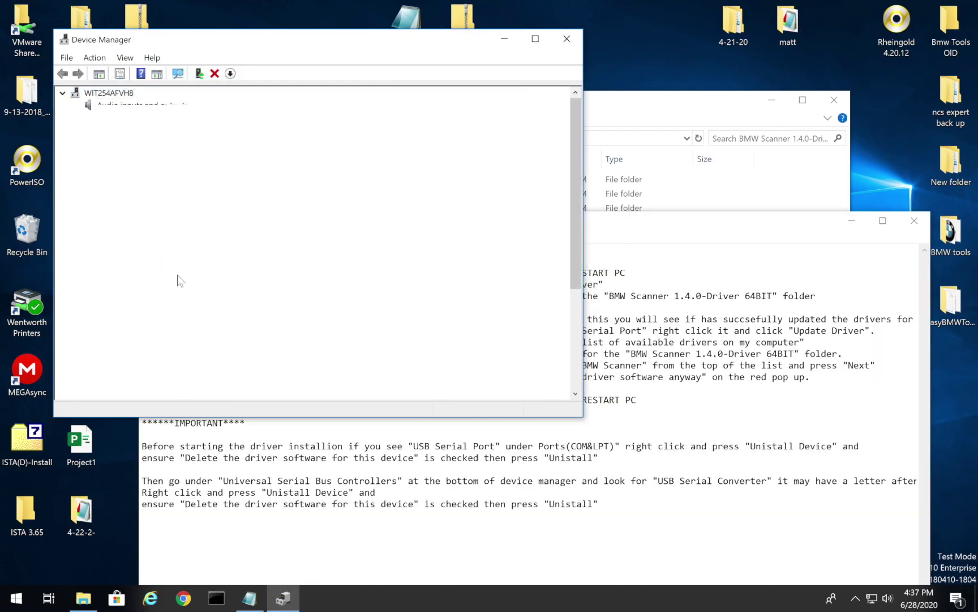
# - Check for BMW Scanner under Ports (COM & LPT) and review the testsigning off command and important notes in Steps To Install Drivers
pyautogui.click(145, 313)
pyautogui.click(130, 301)
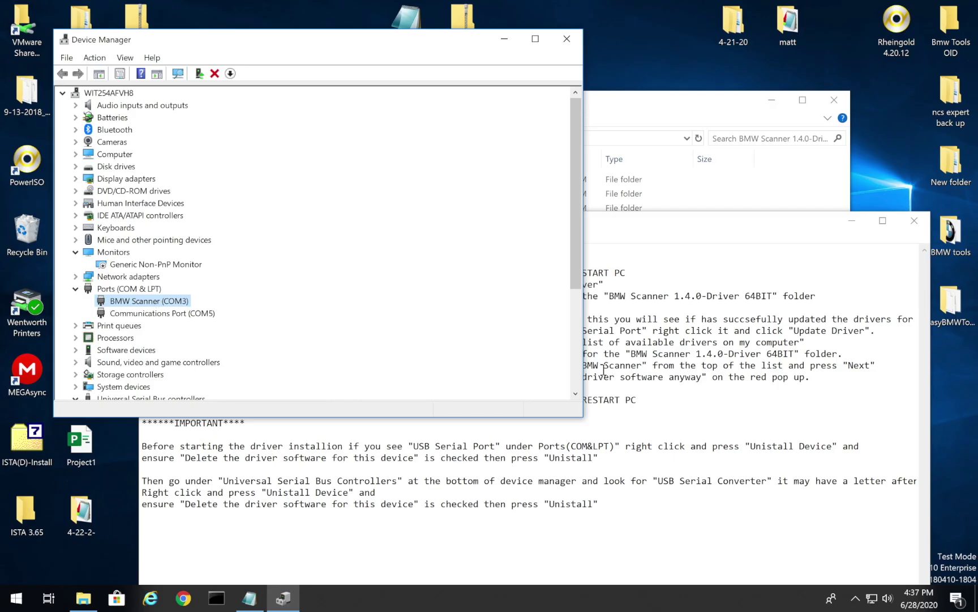
pyautogui.click(696, 436)
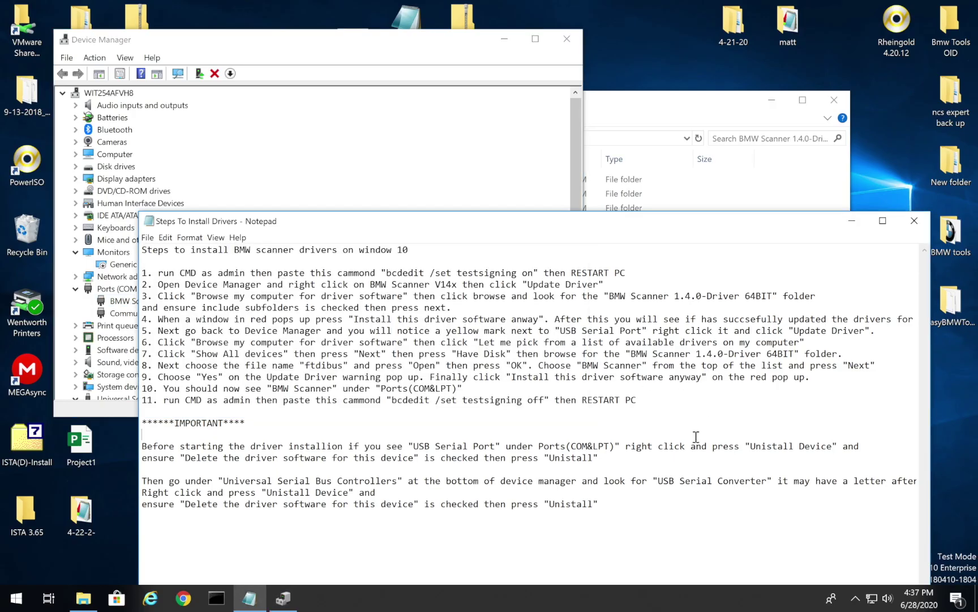
pyautogui.doubleClick(498, 400)
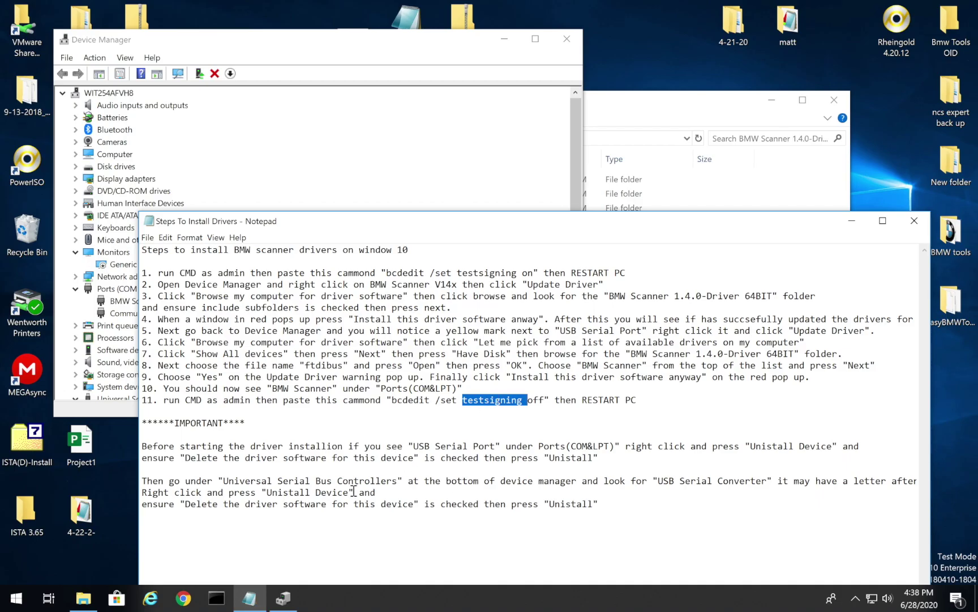
pyautogui.moveTo(261, 446); pyautogui.dragTo(435, 514)
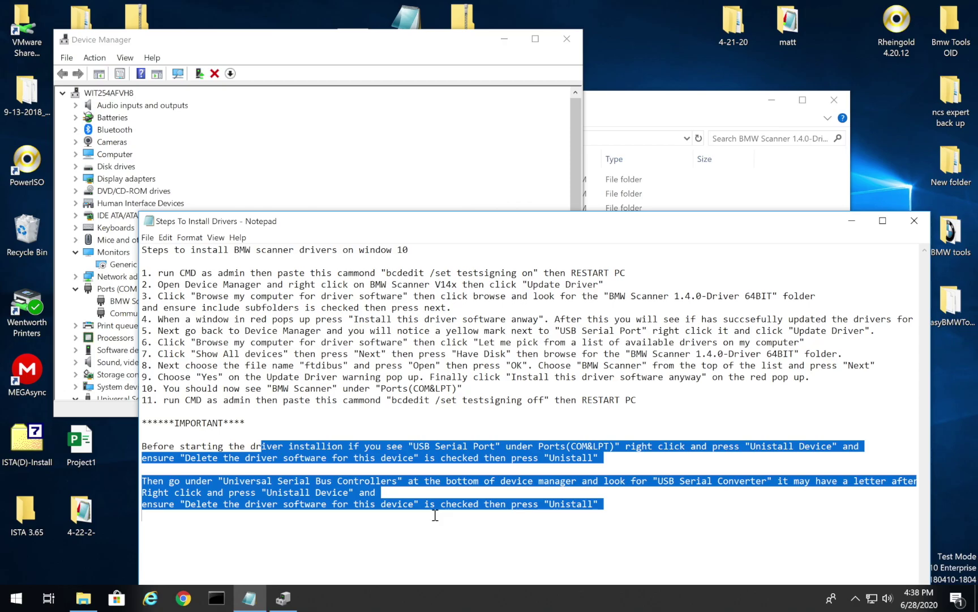
pyautogui.click(482, 444)
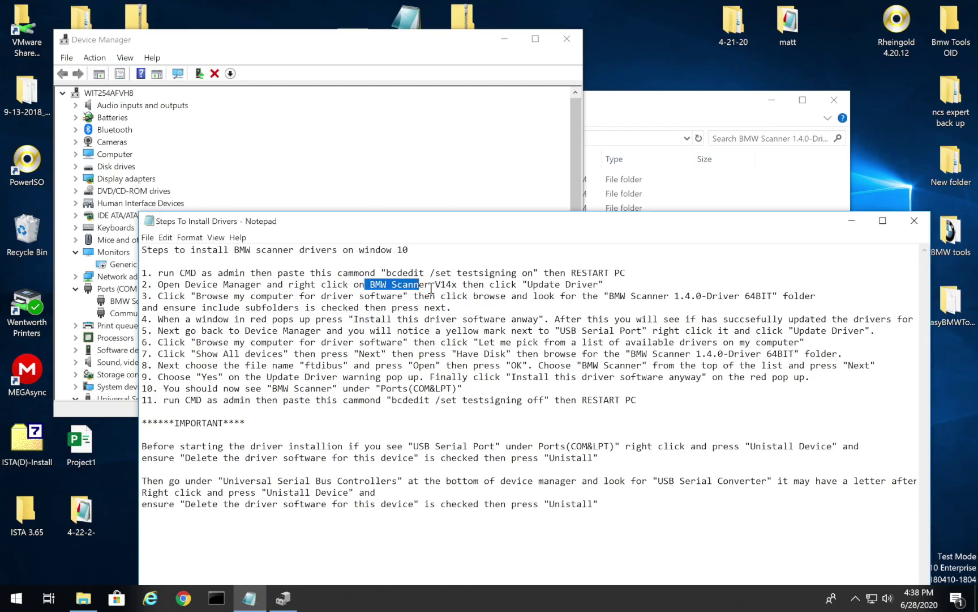
pyautogui.moveTo(432, 288); pyautogui.dragTo(456, 295)
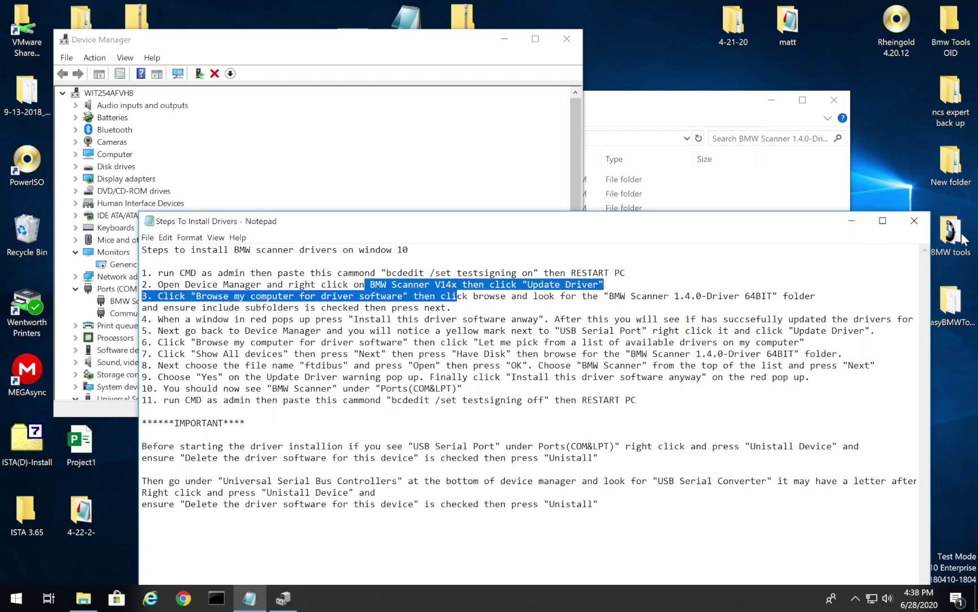
# - Close the Steps To Install Drivers text file, Device Manager and the BMW Scanner 1.4.0-Driver 64BIT folder
pyautogui.click(914, 220)
pyautogui.click(566, 38)
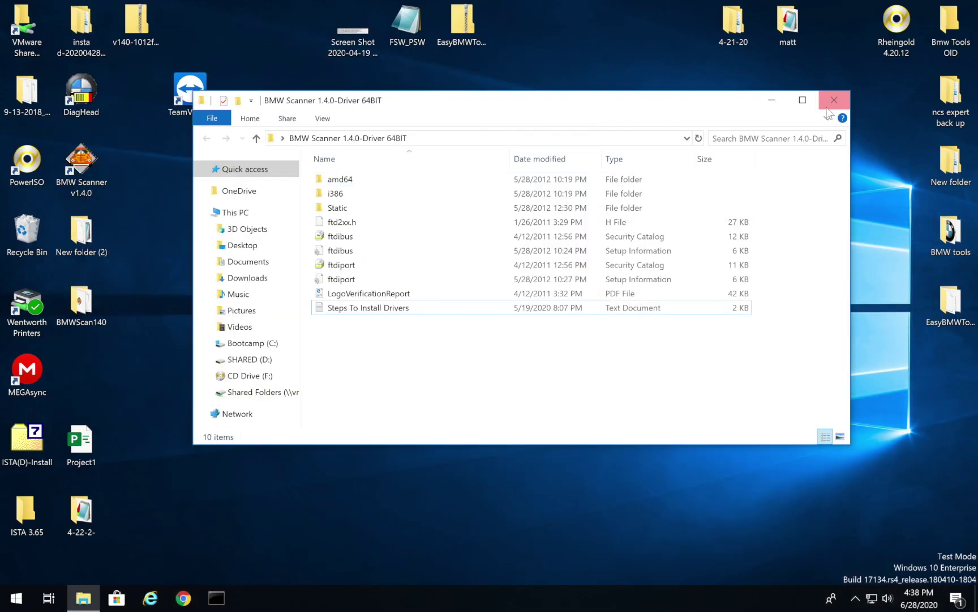
pyautogui.click(828, 108)
# - Launch BMW Scanner v1.4.0 from the desktop and try to run the car identification
pyautogui.doubleClick(88, 166)
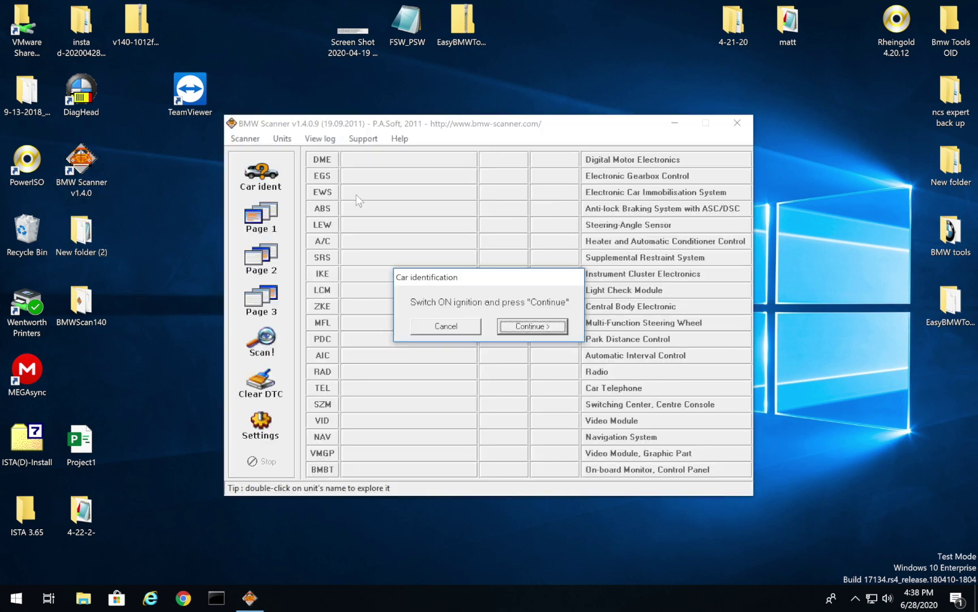
pyautogui.click(512, 326)
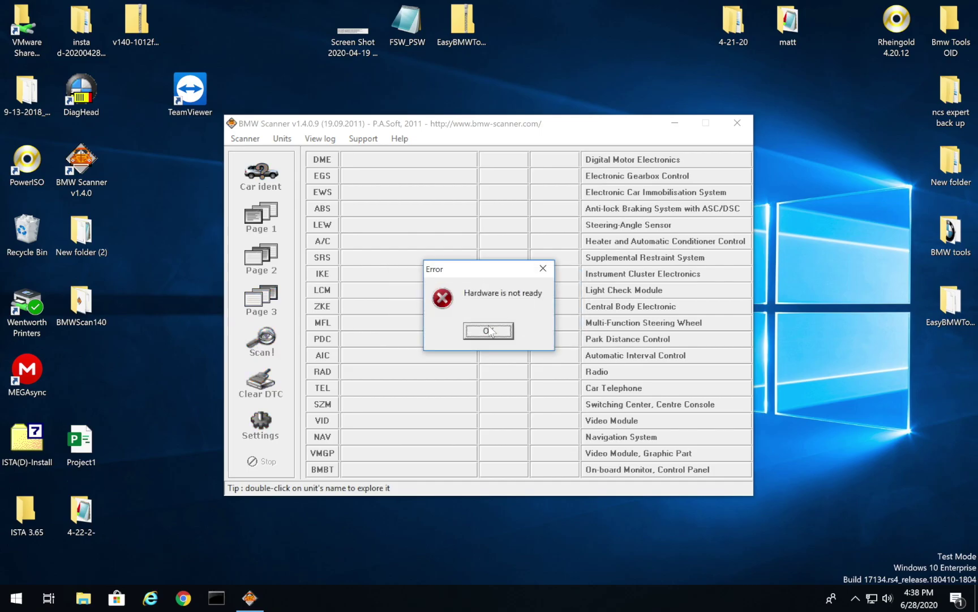
pyautogui.click(488, 332)
# - Check the device driver and adapter hardware status in the BMW Scanner settings and accept the settings
pyautogui.click(252, 140)
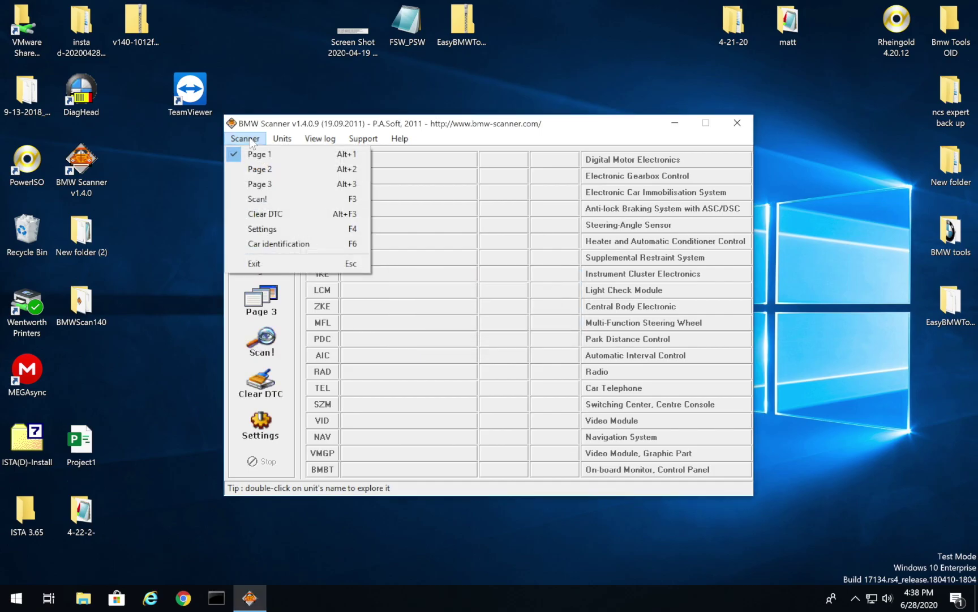
pyautogui.click(314, 232)
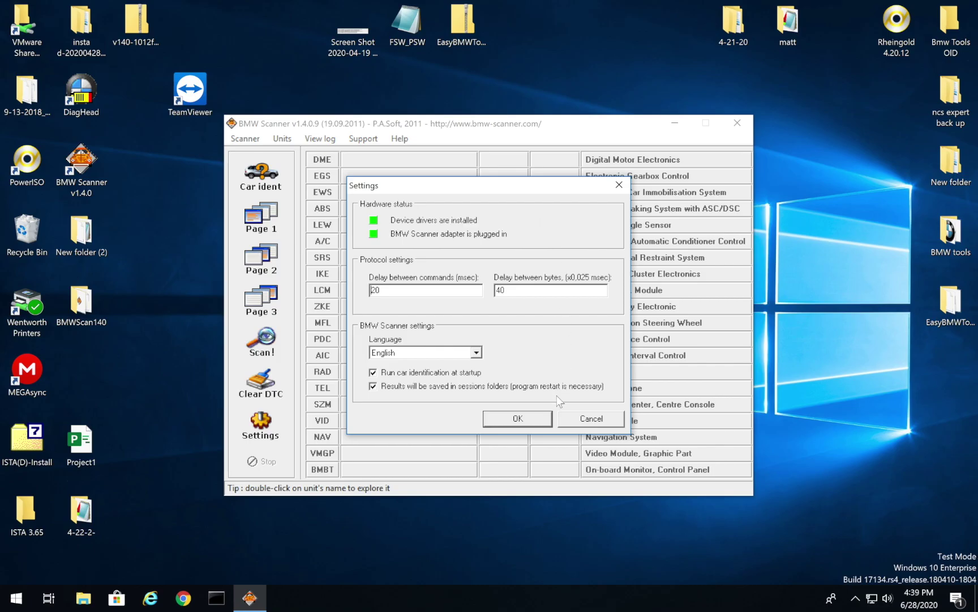
pyautogui.click(517, 419)
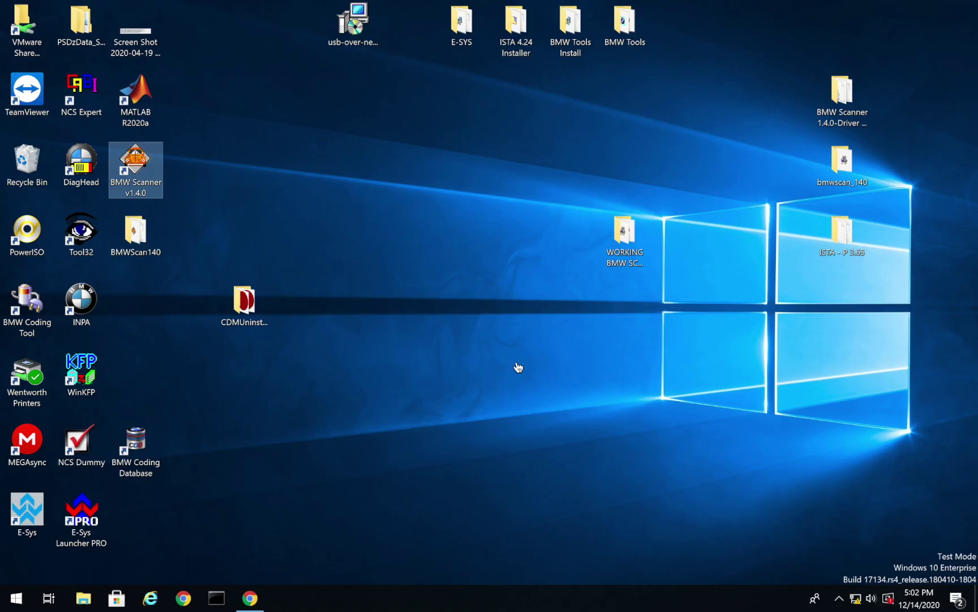
# - Launch BMW Scanner v1.4.0, run the car identification with the ignition on, and review the car information and ZCS/FA coding before closing them
pyautogui.doubleClick(144, 153)
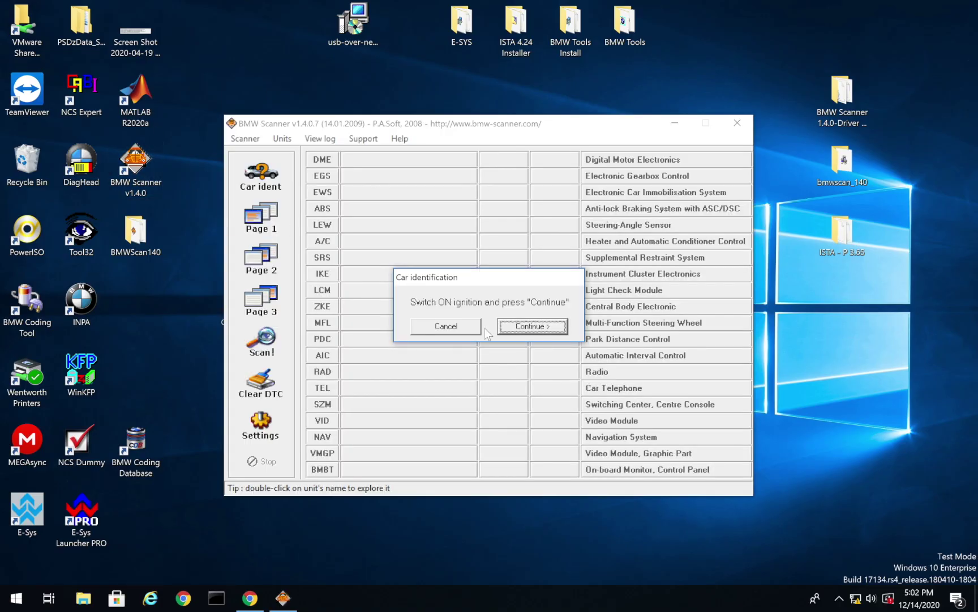
pyautogui.click(537, 326)
pyautogui.click(535, 326)
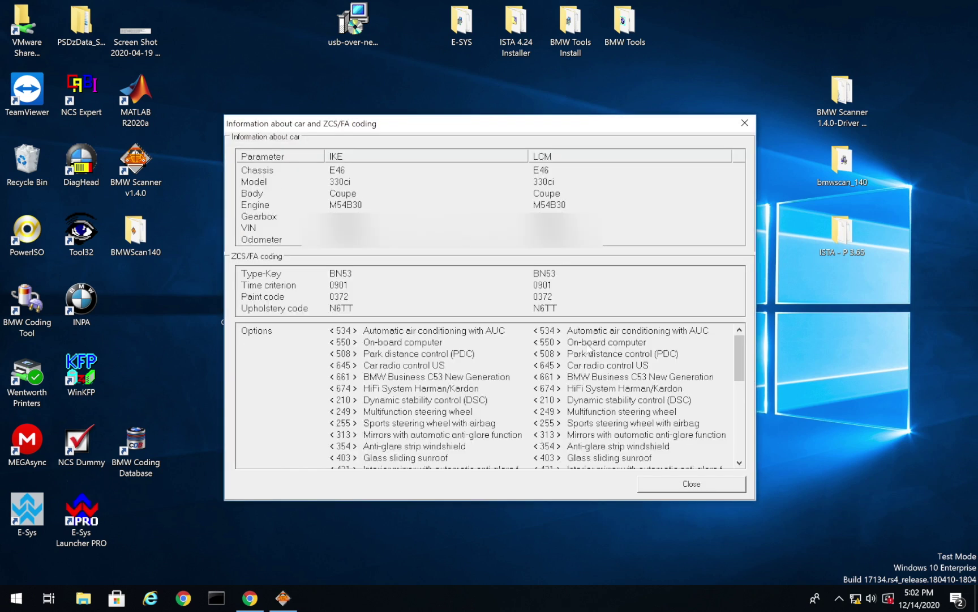
pyautogui.click(687, 488)
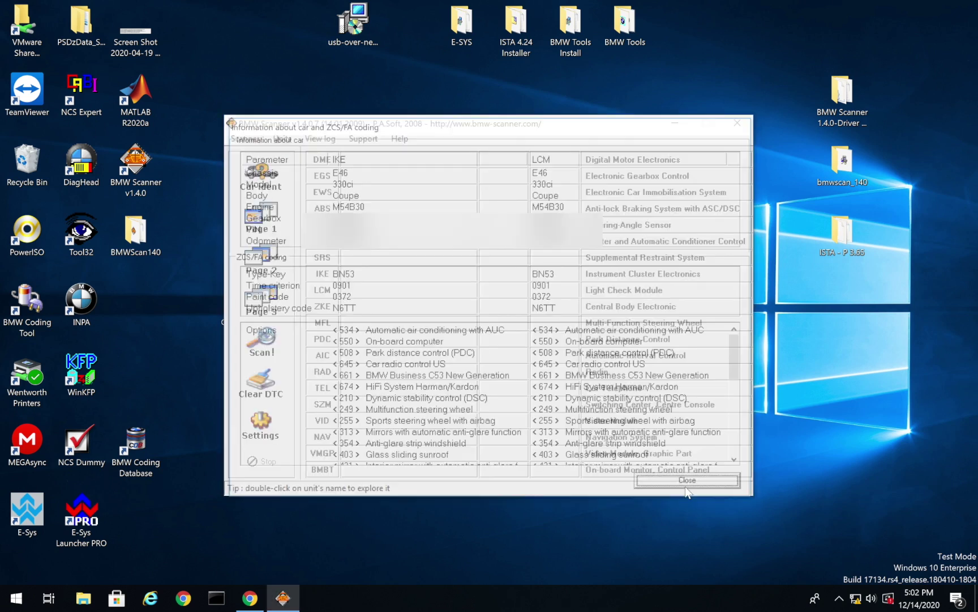
# - Check the device driver and adapter hardware status in the scanner settings and accept the unchanged protocol settings
pyautogui.click(244, 140)
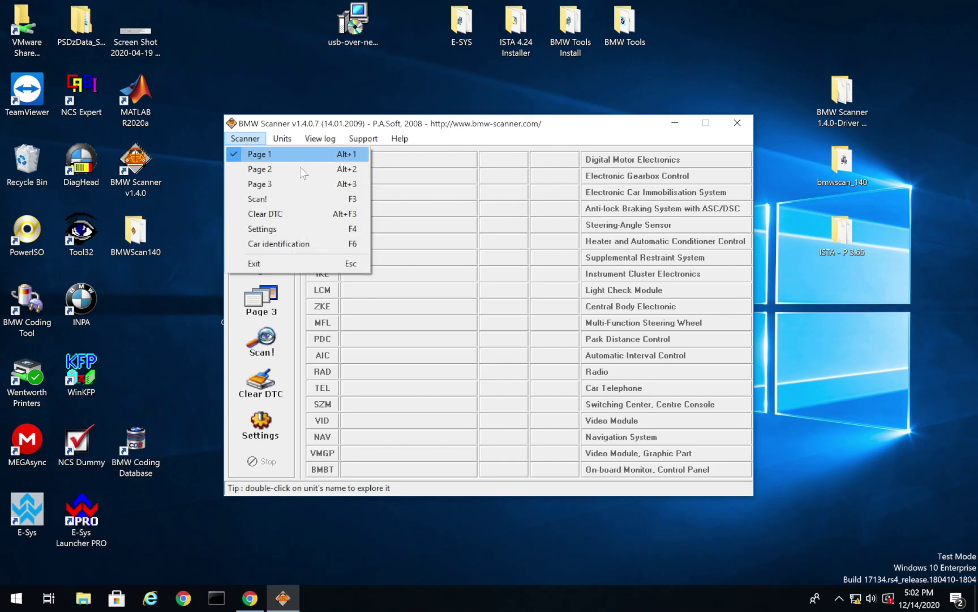
pyautogui.click(290, 230)
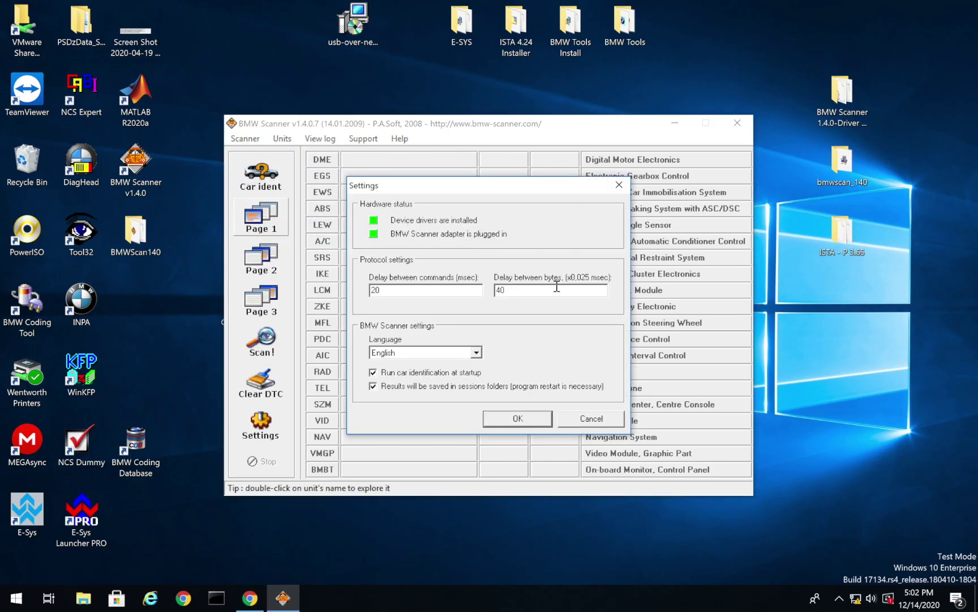
pyautogui.click(524, 419)
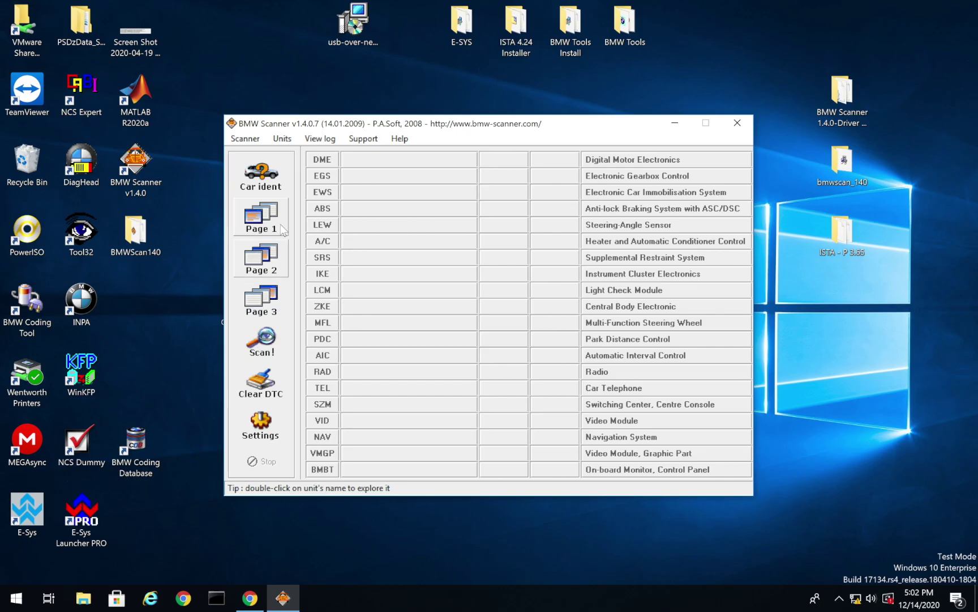
# - Scan the car's control units, stopping the scan at the Car Telephone unit, and clear the errors of the ABS unit
pyautogui.click(255, 339)
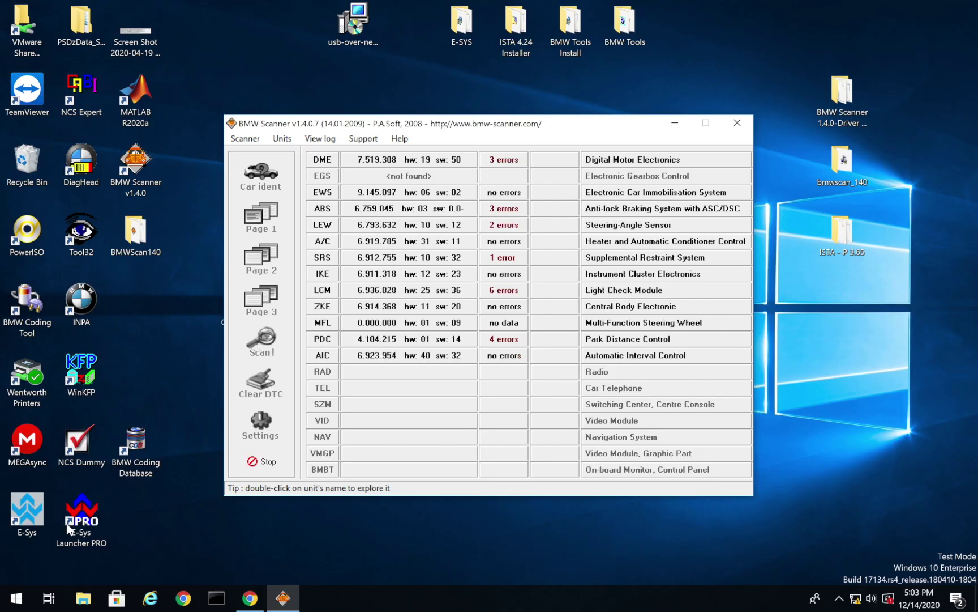
pyautogui.click(249, 462)
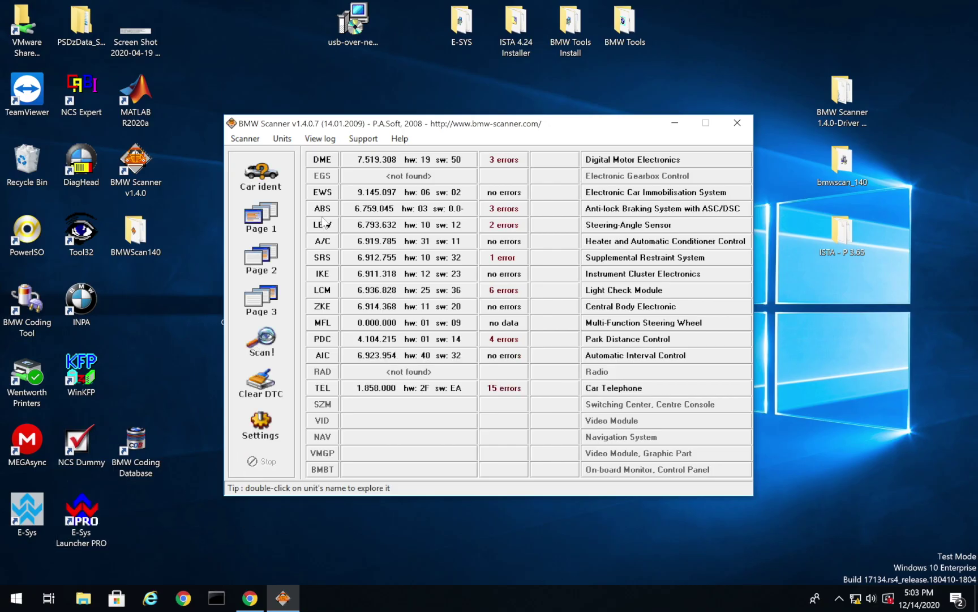
pyautogui.doubleClick(324, 209)
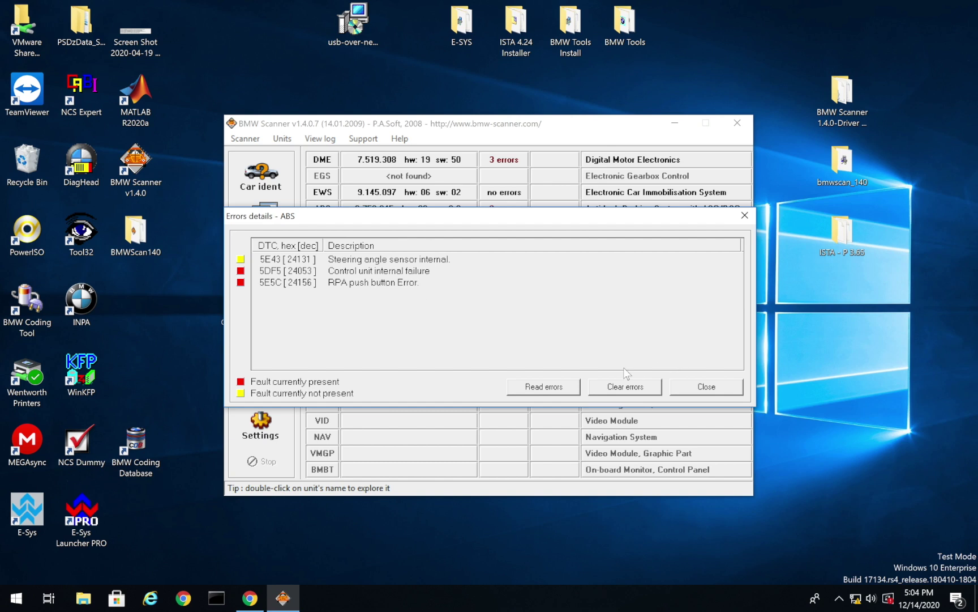
pyautogui.click(625, 386)
pyautogui.click(702, 386)
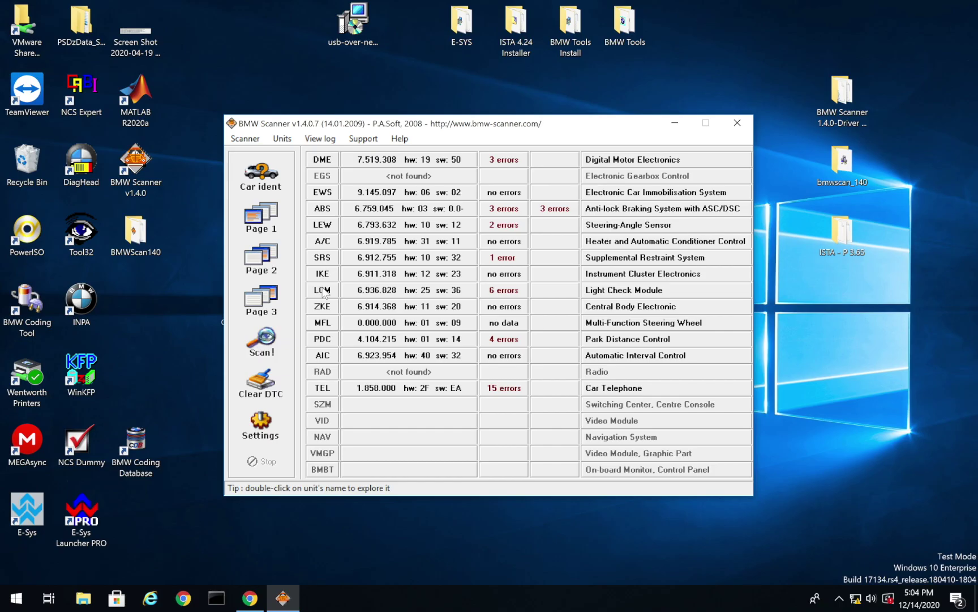
# - Examine the ZKE5 coding options of the Central Body Electronic unit and leave the unit without writing any coding
pyautogui.doubleClick(322, 306)
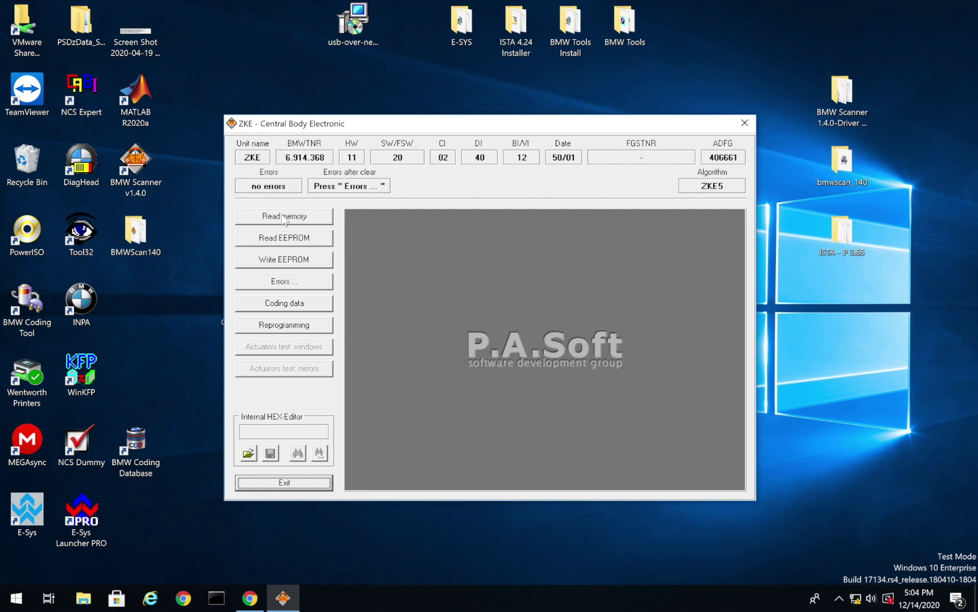
pyautogui.click(293, 306)
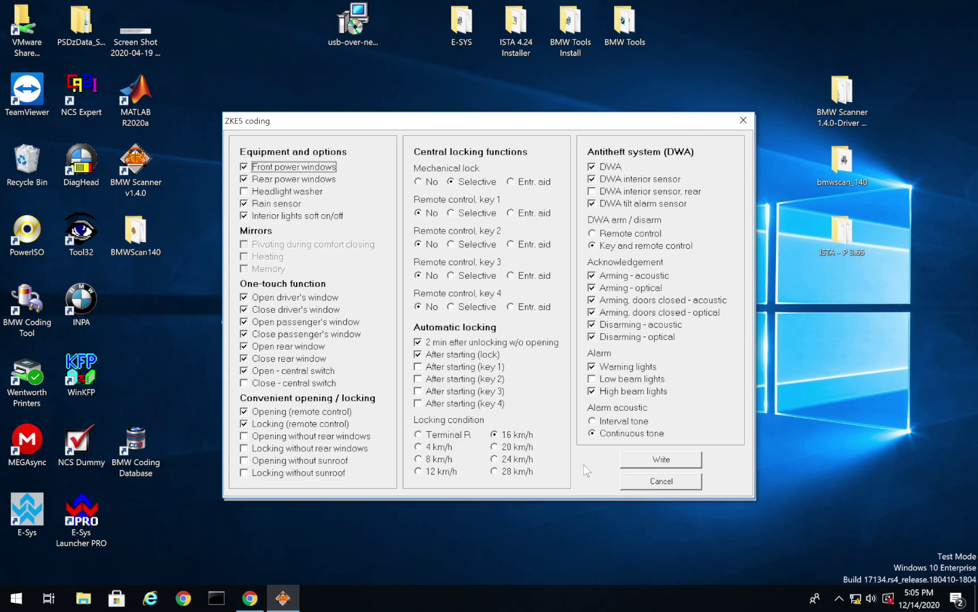
pyautogui.click(643, 481)
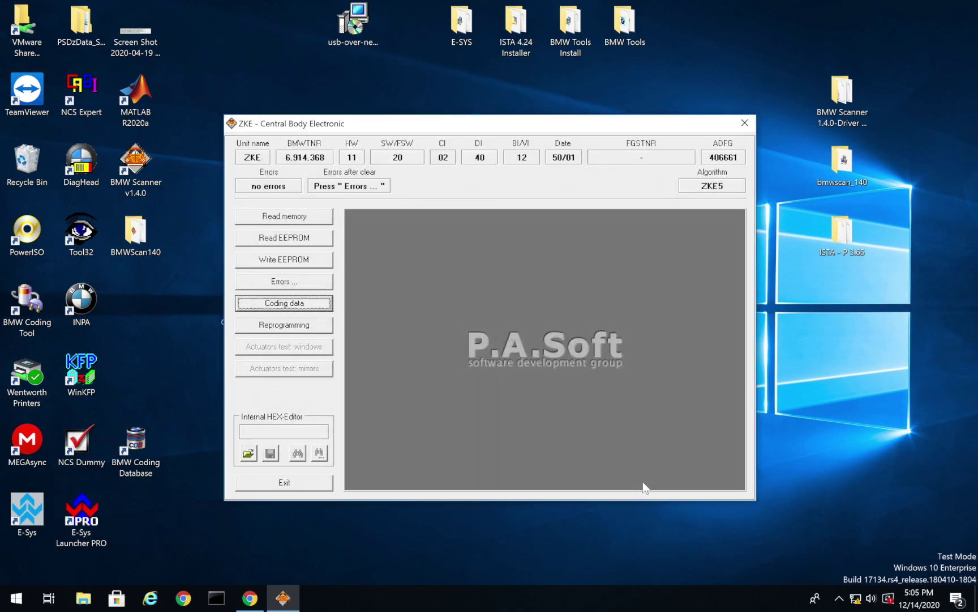
pyautogui.click(284, 482)
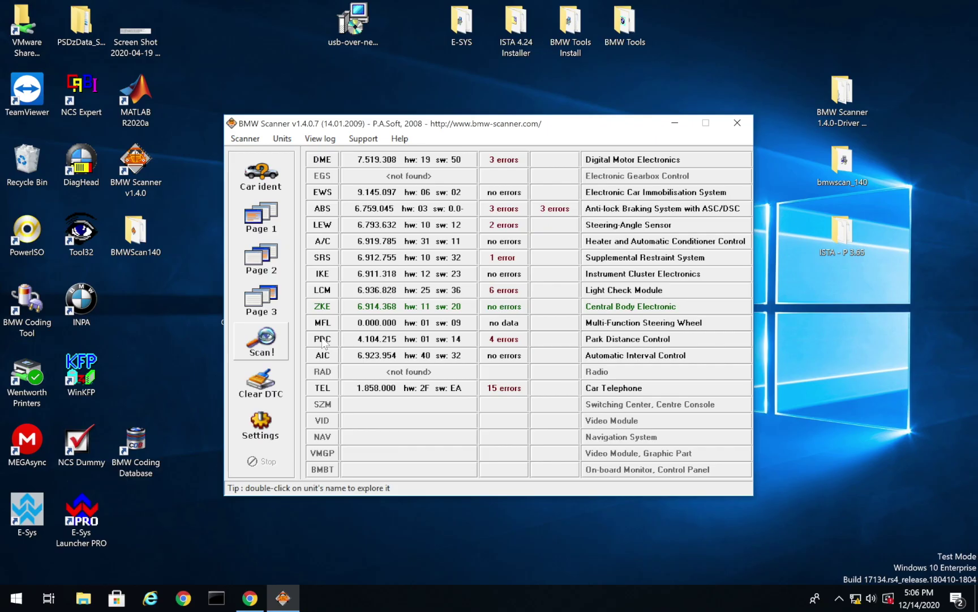
# - Examine the recoding options of the Park Distance Control unit and leave the unit without writing any coding
pyautogui.doubleClick(323, 339)
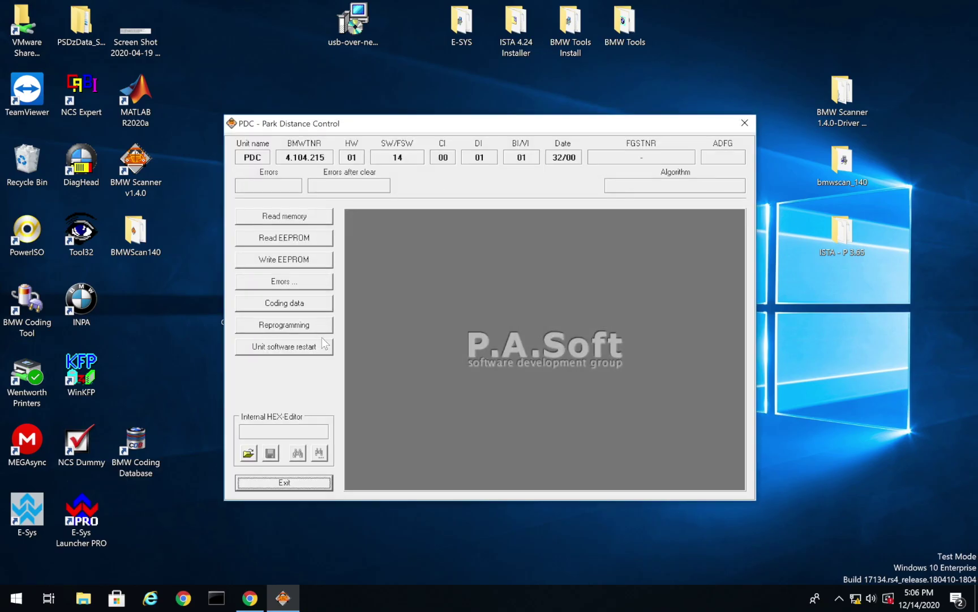
pyautogui.click(293, 308)
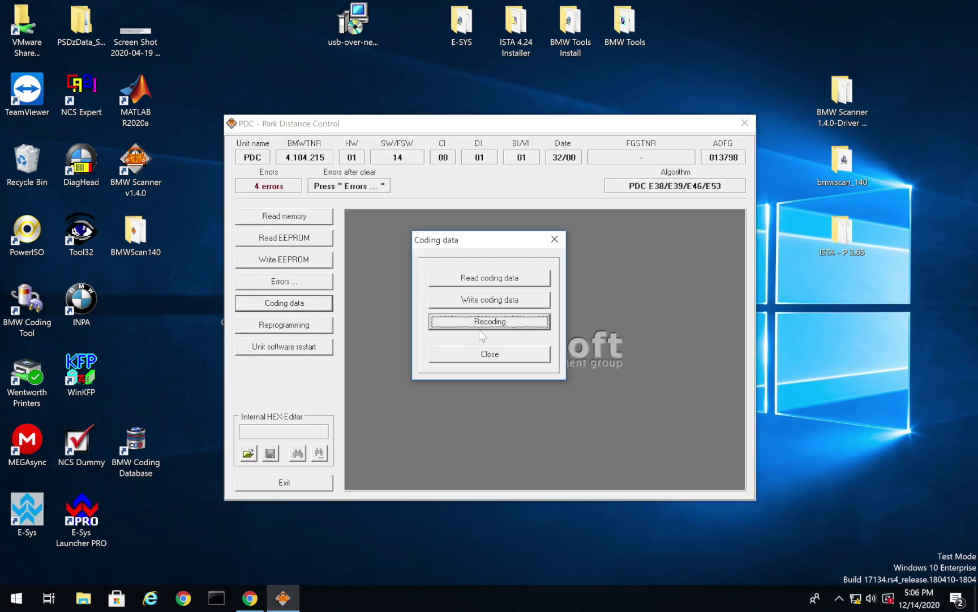
pyautogui.click(486, 323)
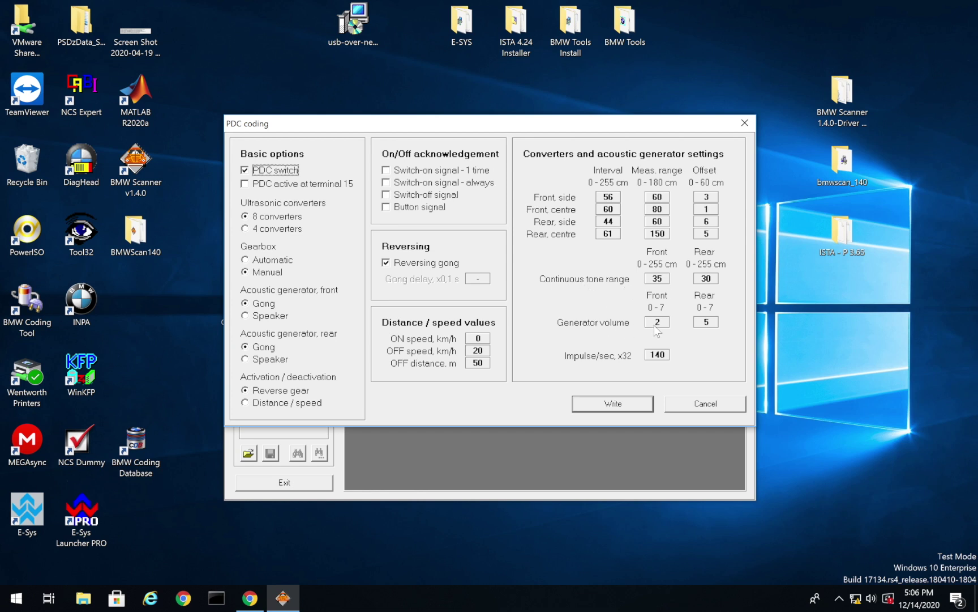
pyautogui.click(700, 403)
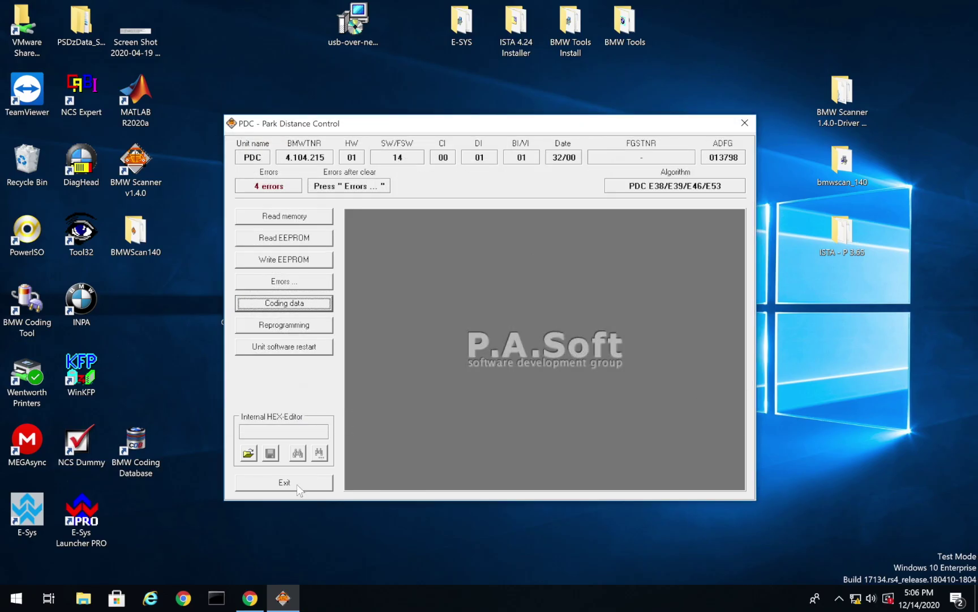
pyautogui.click(295, 484)
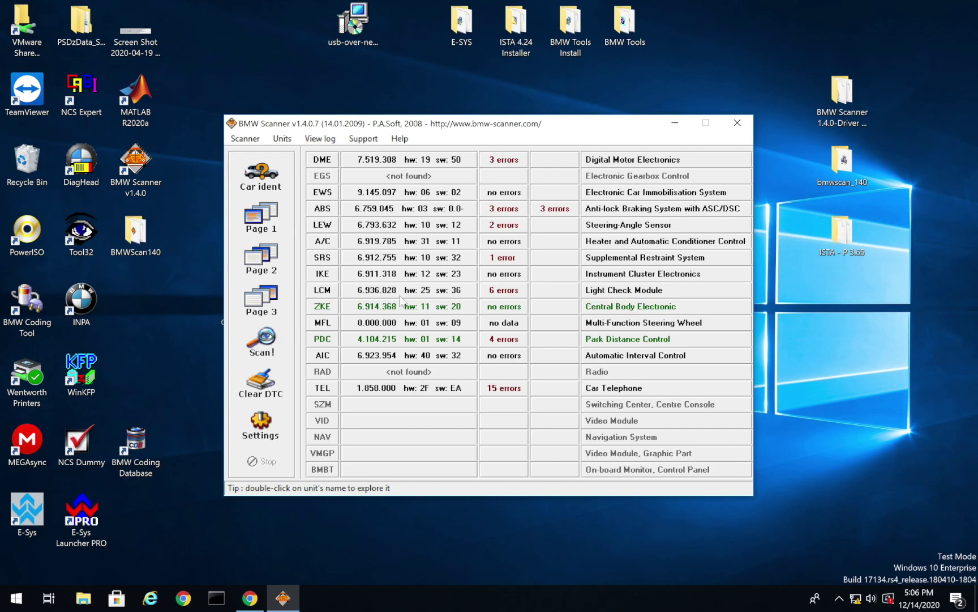
# - Review the service intervals and reset options of the Instrument Cluster Electronics unit and exit the unit
pyautogui.doubleClick(324, 276)
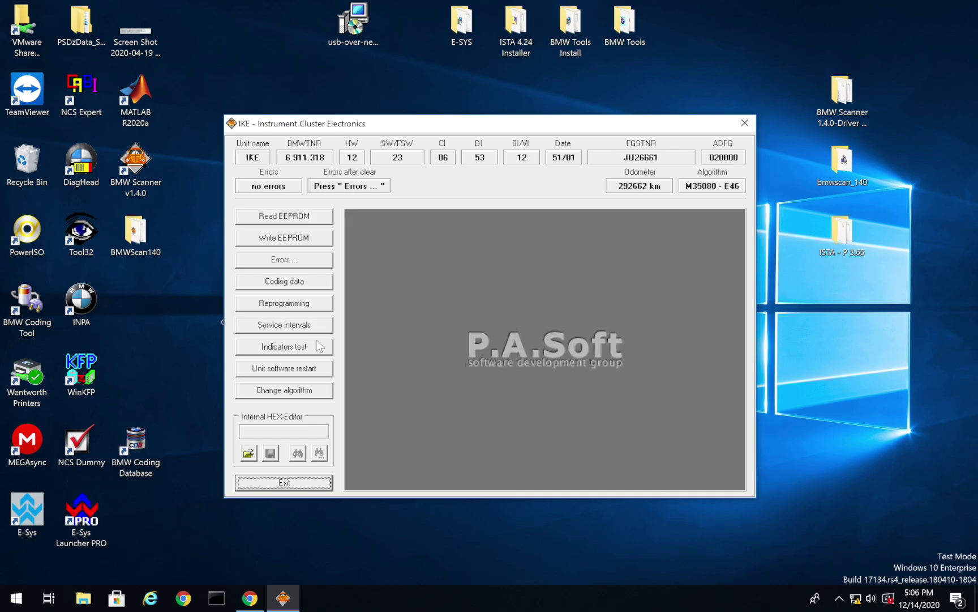
pyautogui.click(284, 324)
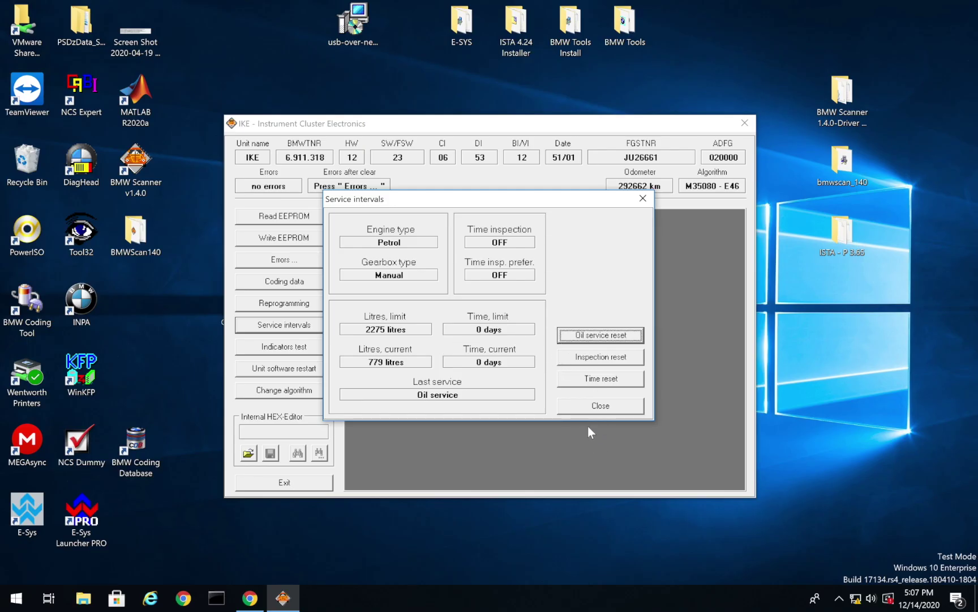
pyautogui.click(588, 407)
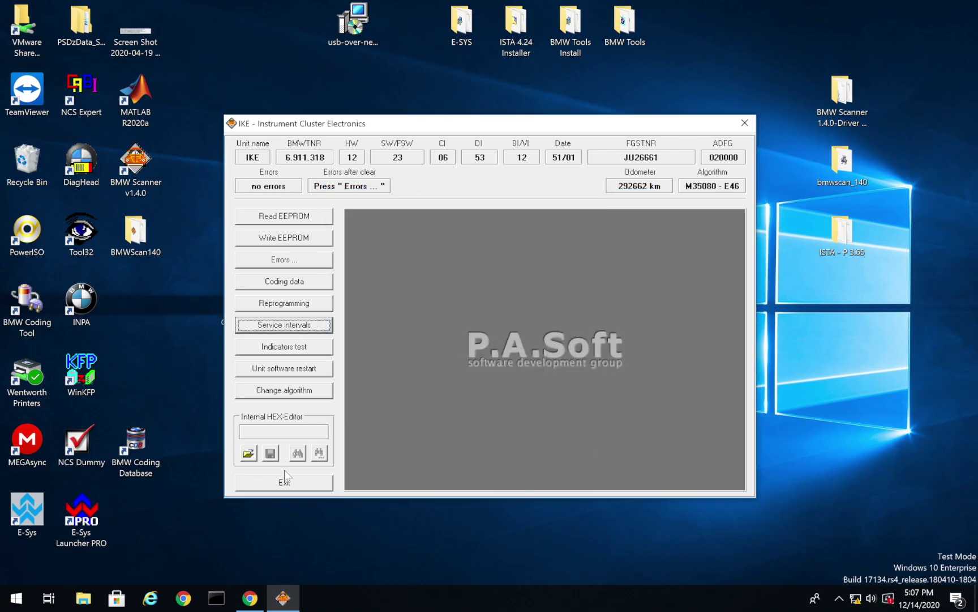
pyautogui.click(284, 482)
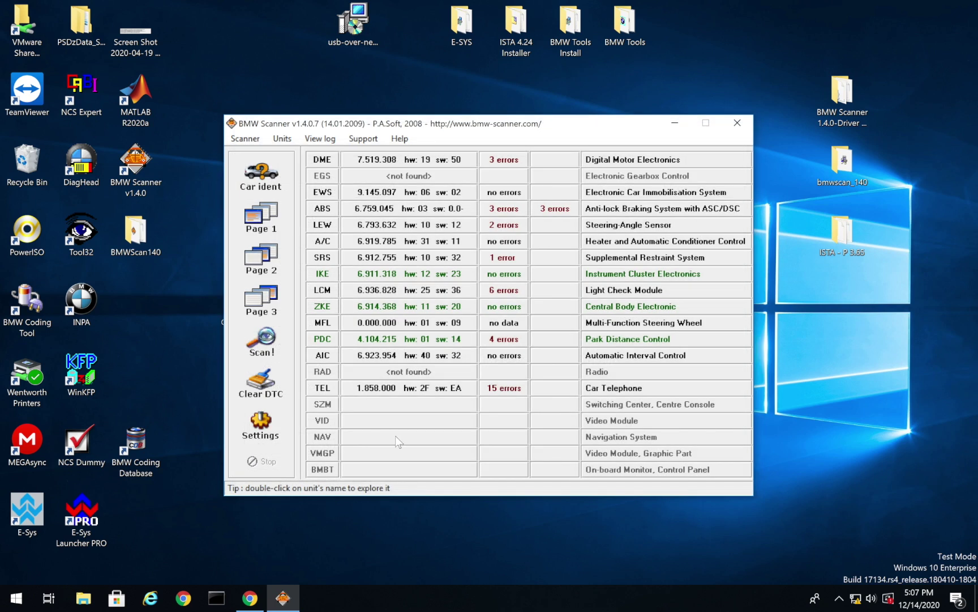
# - Look through the control unit lists on Page 2 and Page 3 and return to Page 1
pyautogui.click(267, 260)
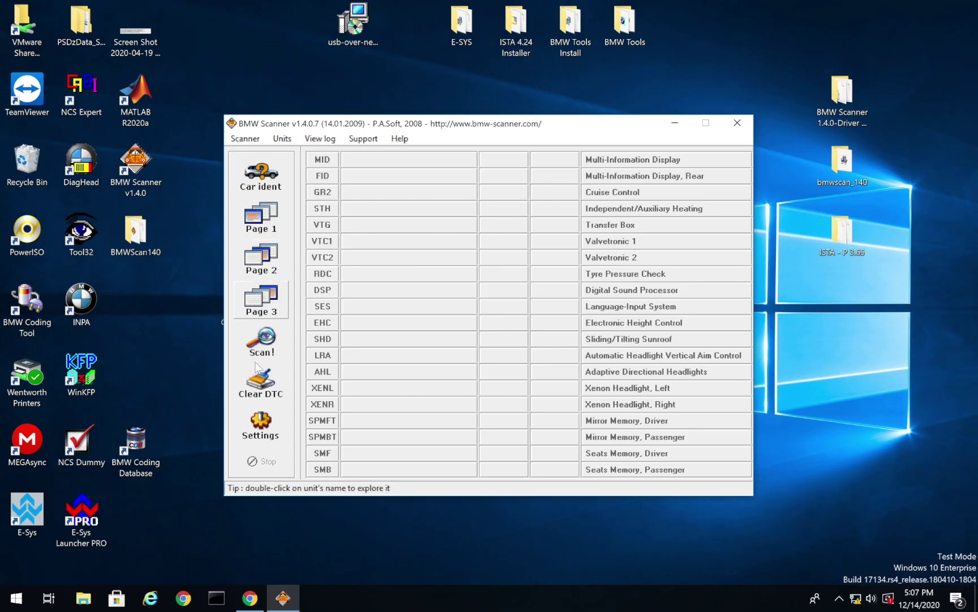
pyautogui.click(268, 225)
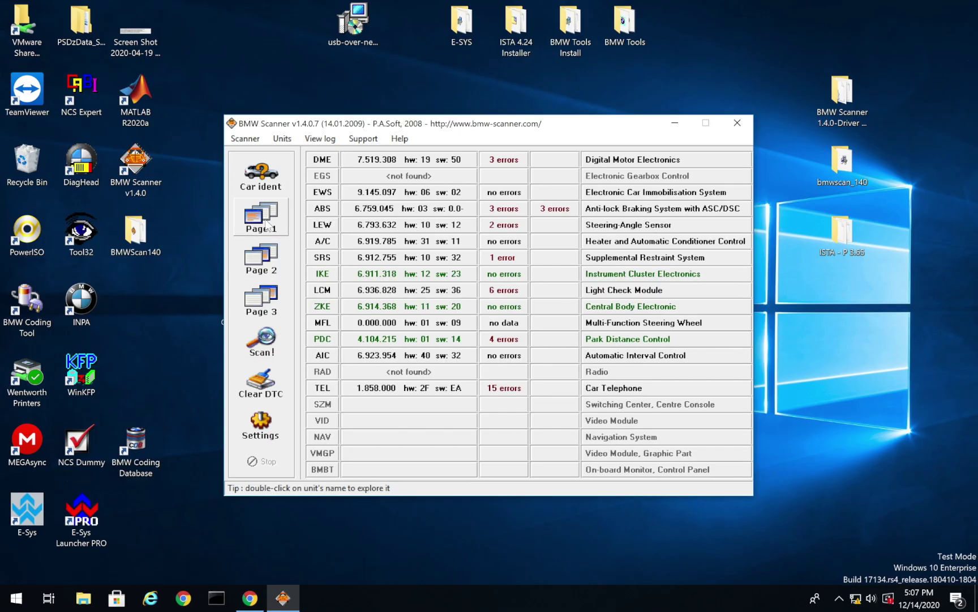